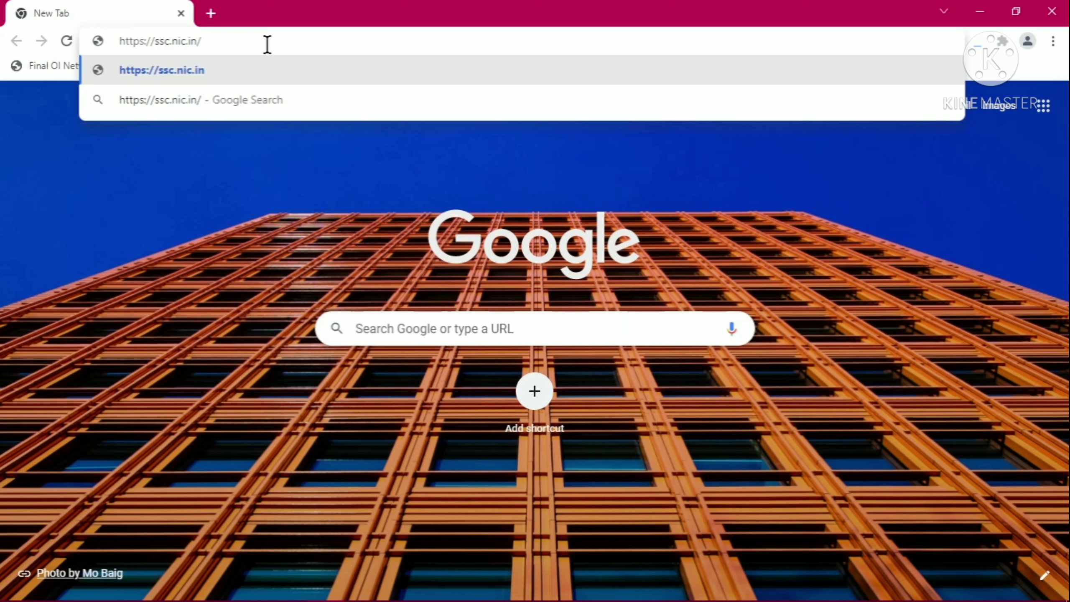
# Open ssc.nic.in and log in to the candidate account with the filled-in credentials and the displayed captcha text
pyautogui.press('Return')
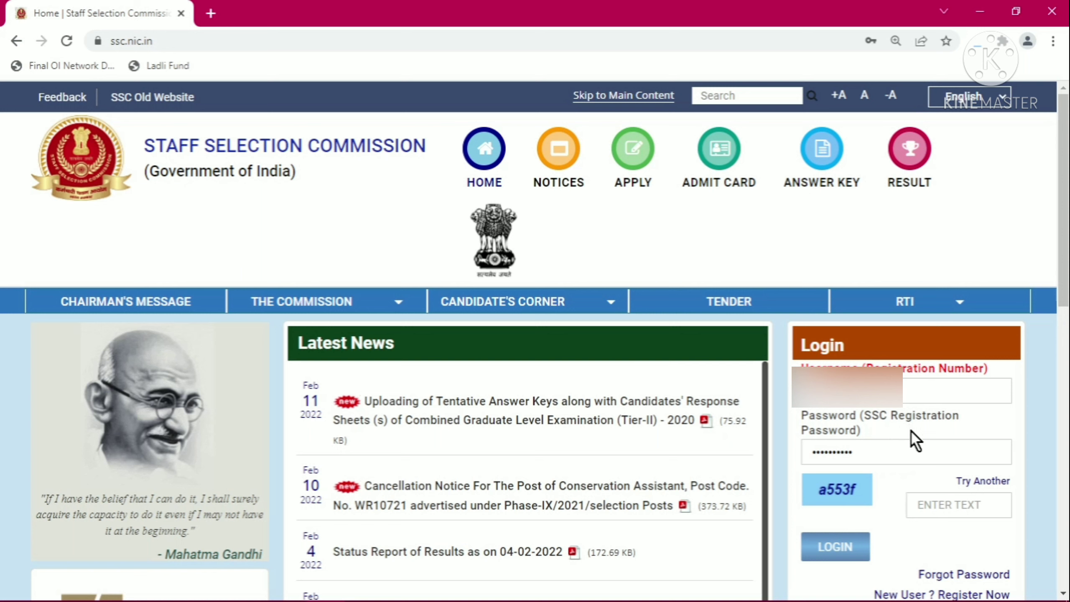
pyautogui.click(936, 503)
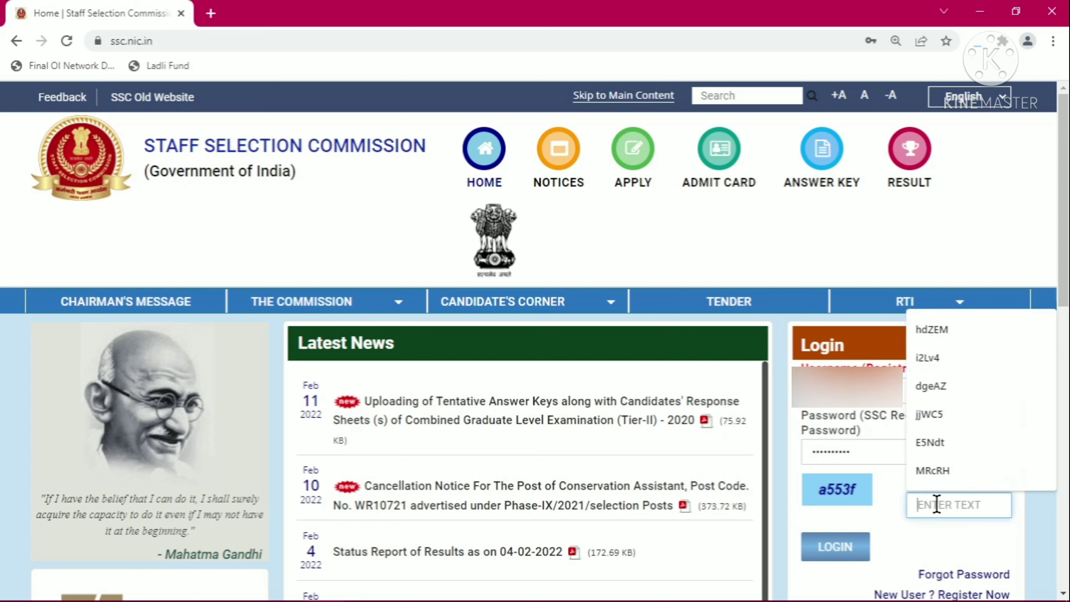
pyautogui.write('a')
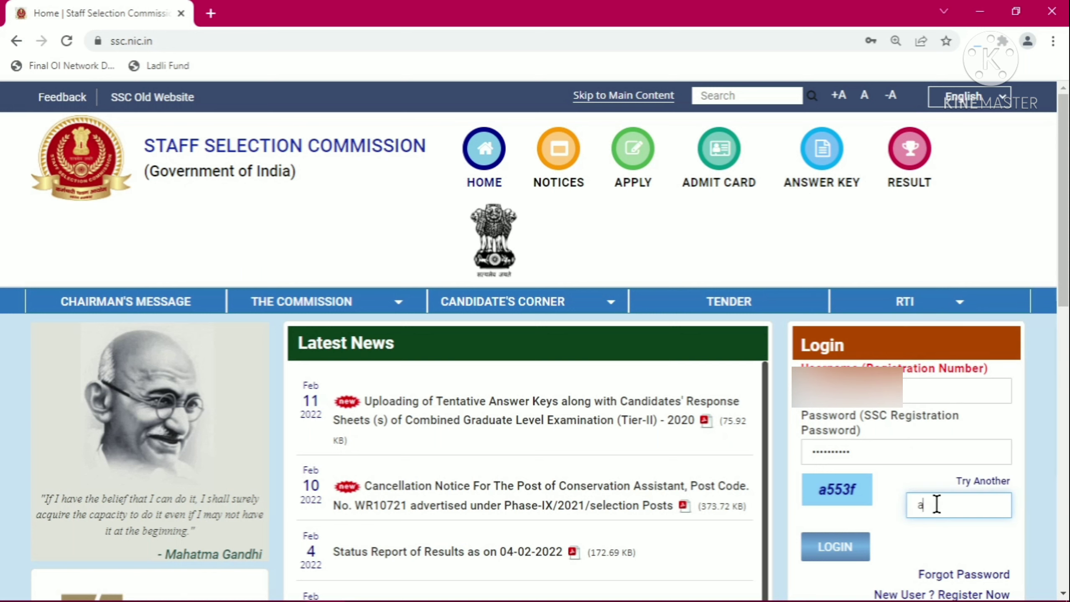
pyautogui.write('553f')
pyautogui.click(855, 554)
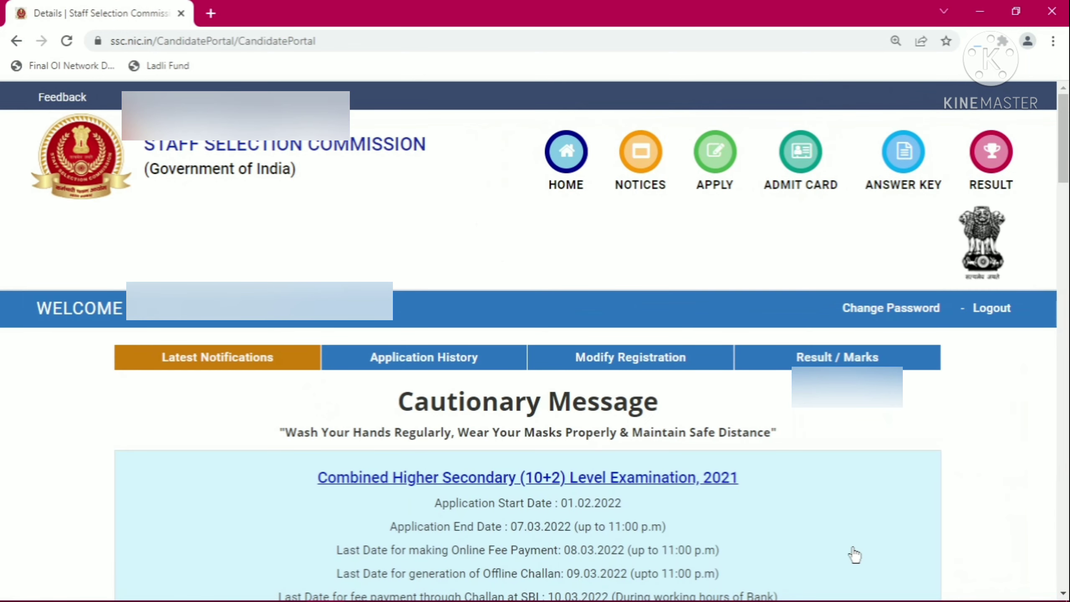
# Open the application form for the Combined Higher Secondary (10+2) Level Examination, 2021
pyautogui.scroll(-4, 855, 554)
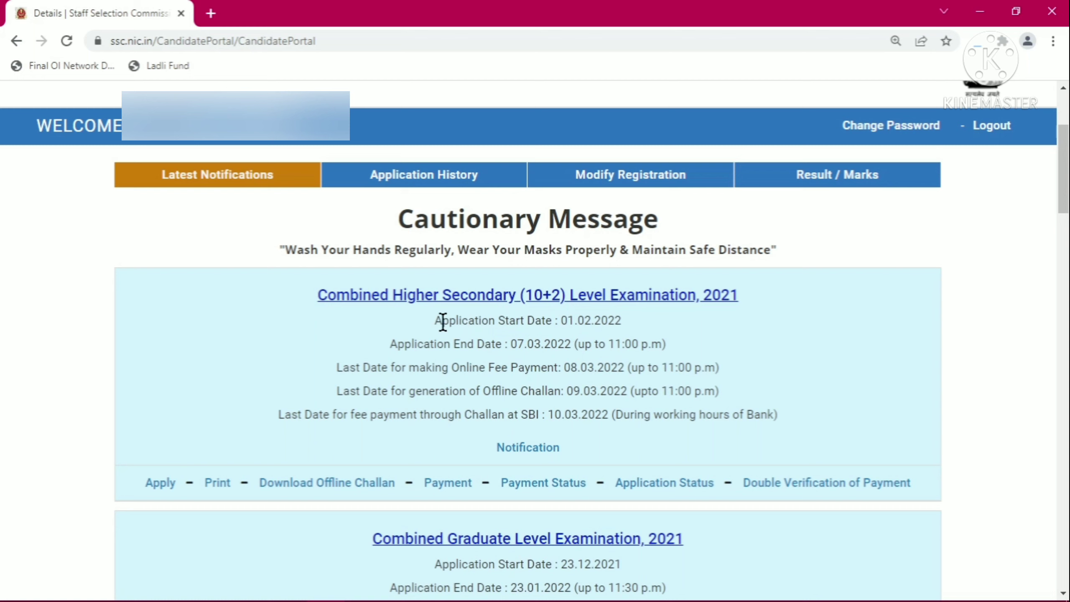
pyautogui.moveTo(456, 320); pyautogui.dragTo(639, 343)
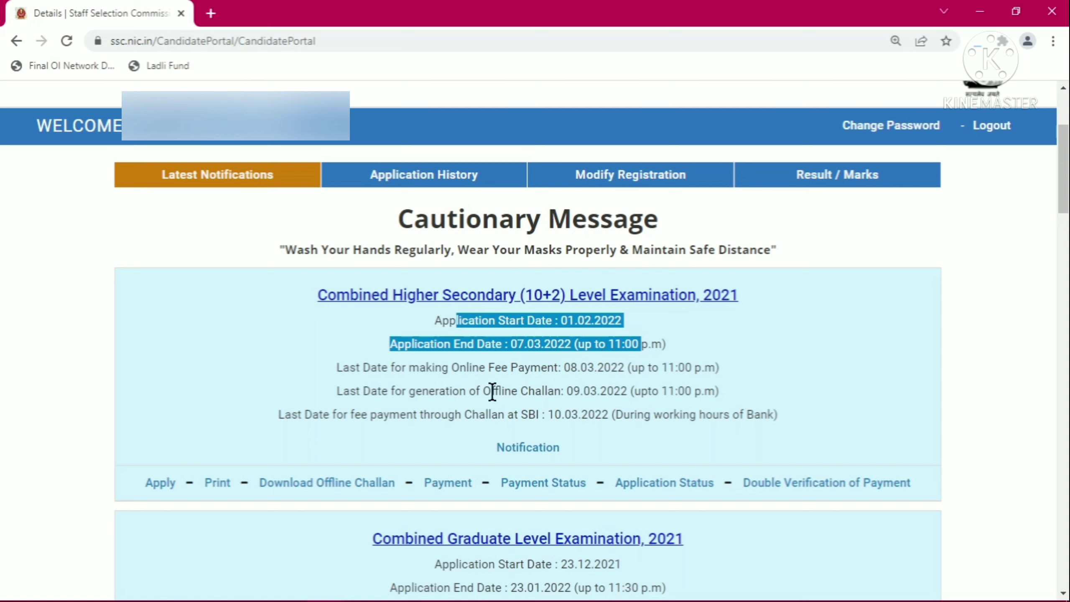
pyautogui.click(160, 485)
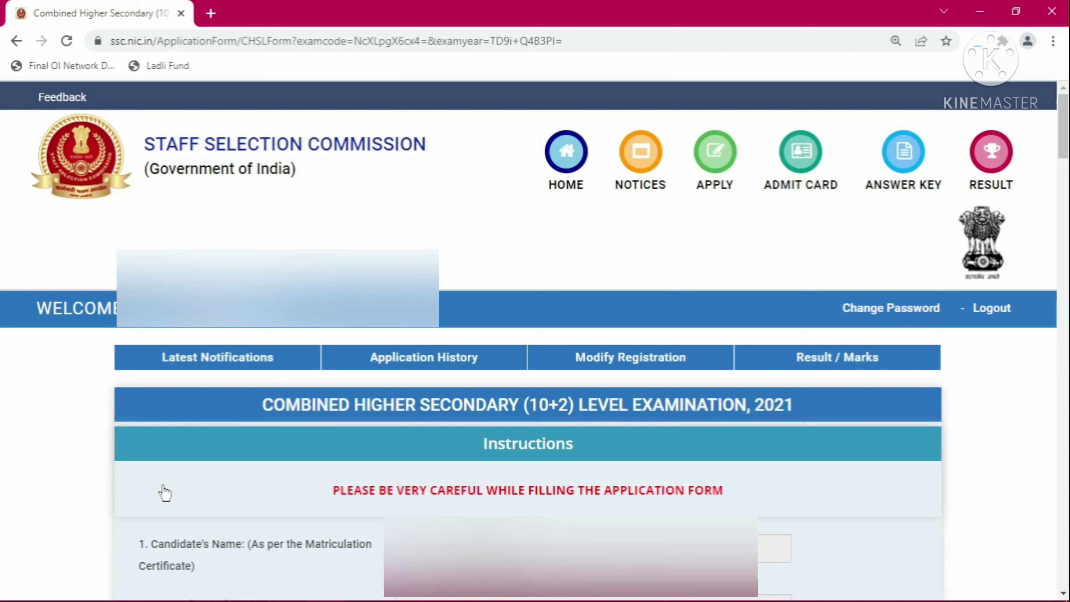
# Set the examination centre preferences to NR-Delhi(2201), NR-Alwar(2402) and NR-Dehradun(2002), in that order
pyautogui.scroll(-6, 164, 492)
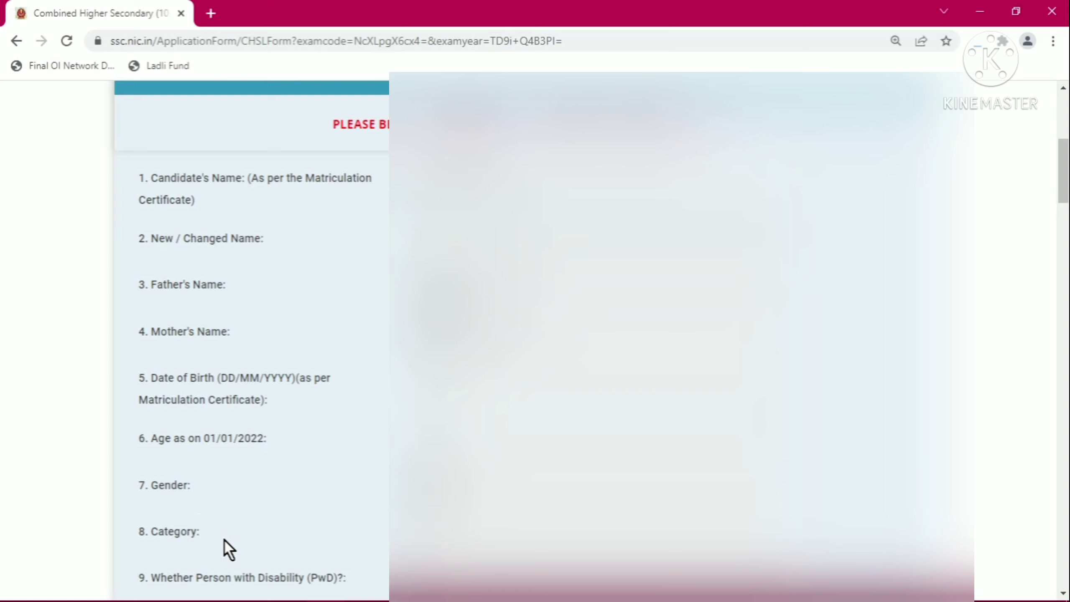
pyautogui.scroll(-4, 247, 529)
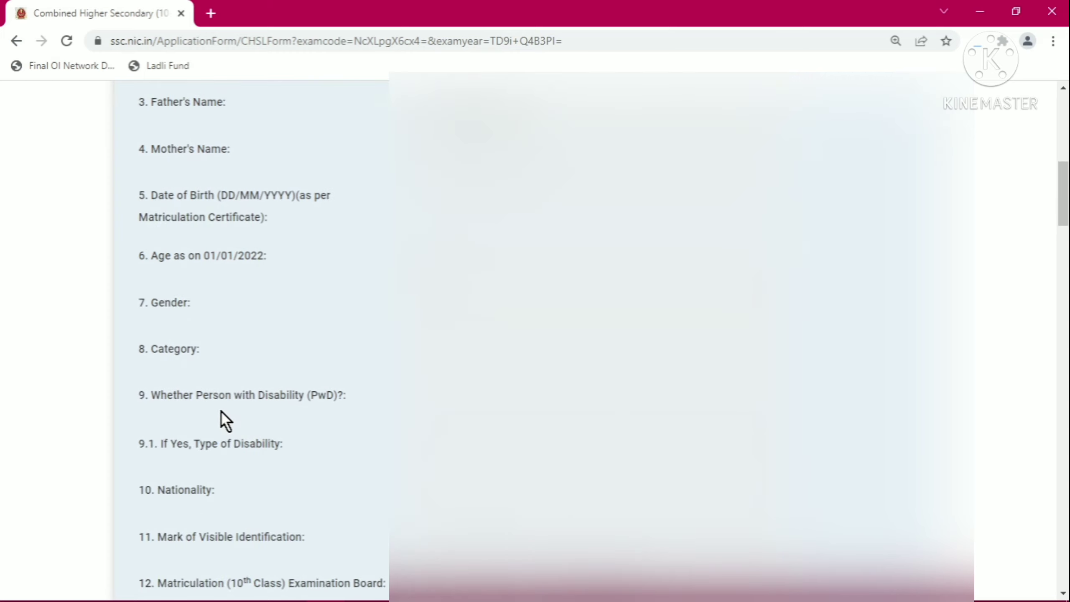
pyautogui.scroll(-4, 226, 420)
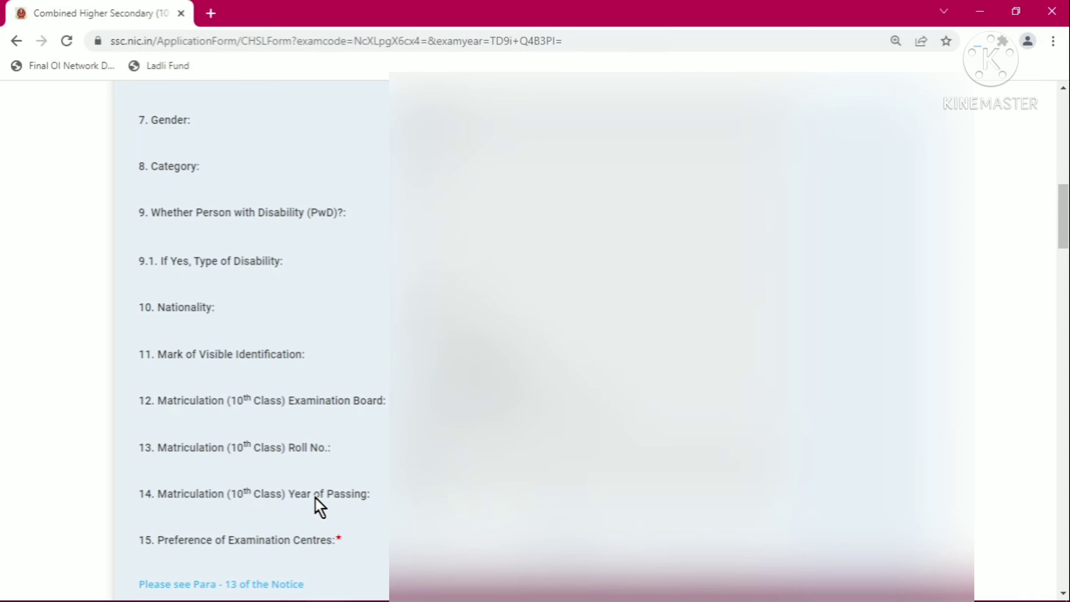
pyautogui.scroll(-4, 314, 497)
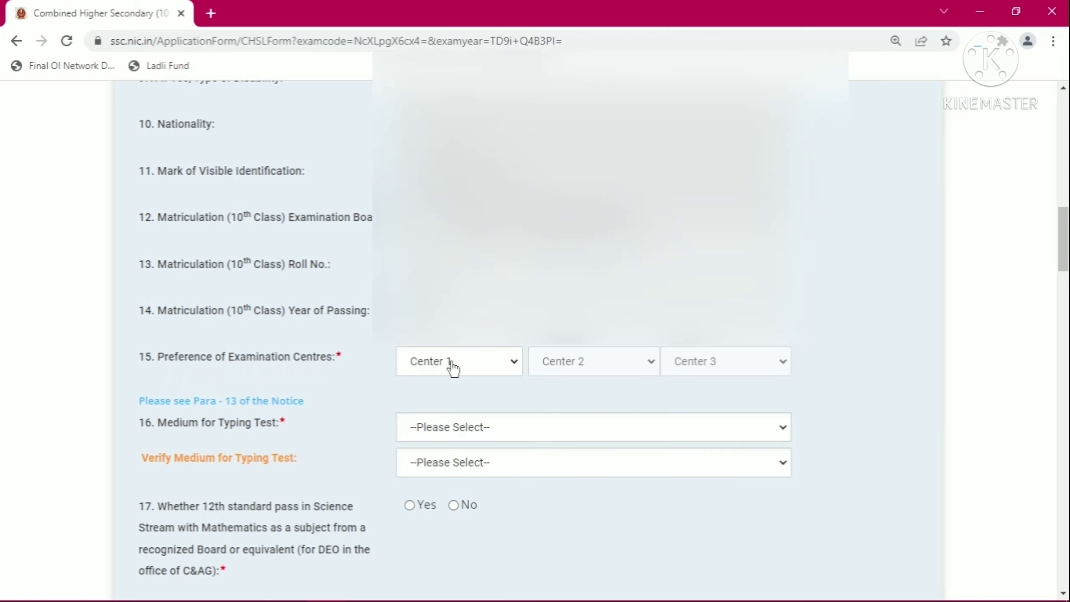
pyautogui.click(480, 368)
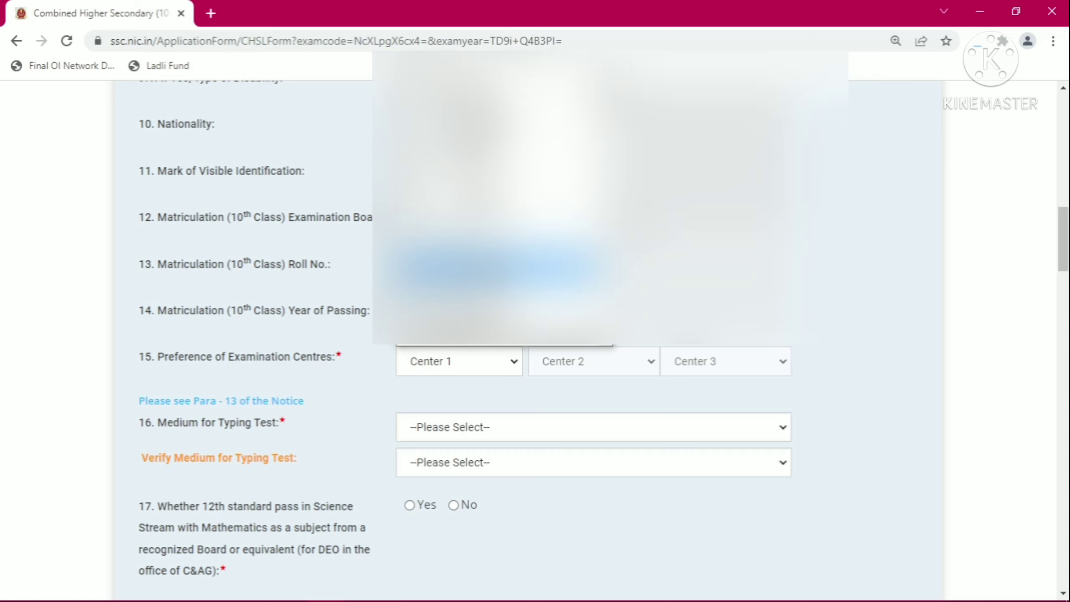
pyautogui.click(499, 266)
pyautogui.click(596, 362)
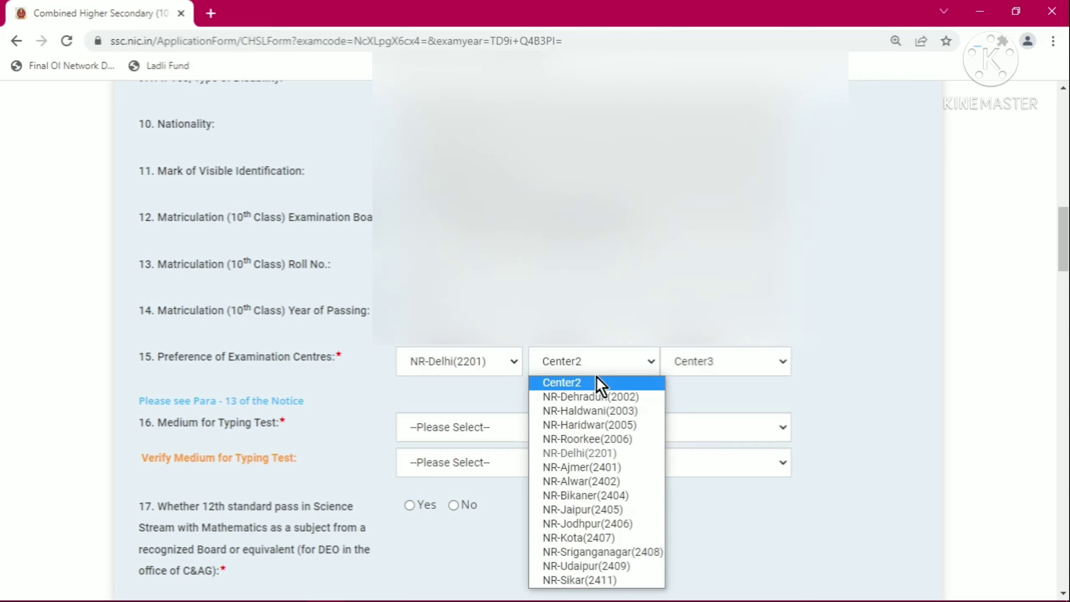
pyautogui.click(588, 483)
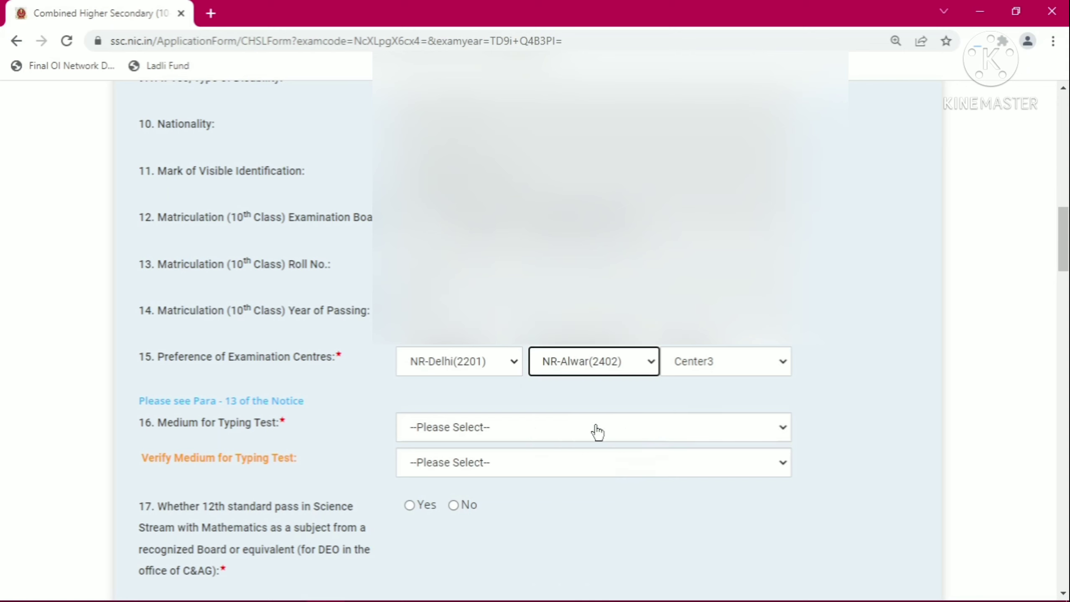
pyautogui.click(697, 368)
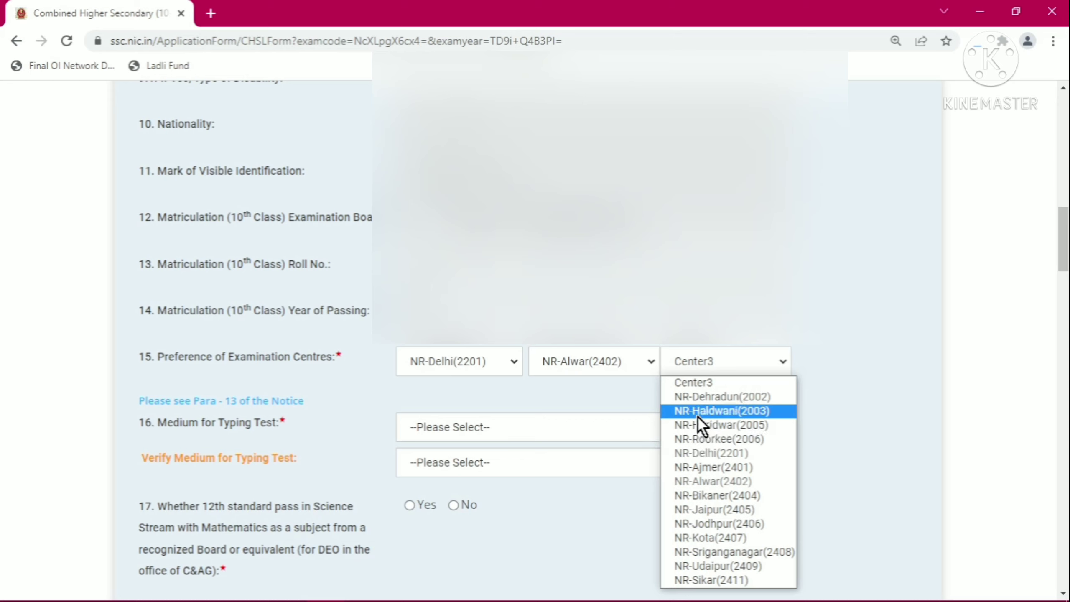
pyautogui.click(698, 398)
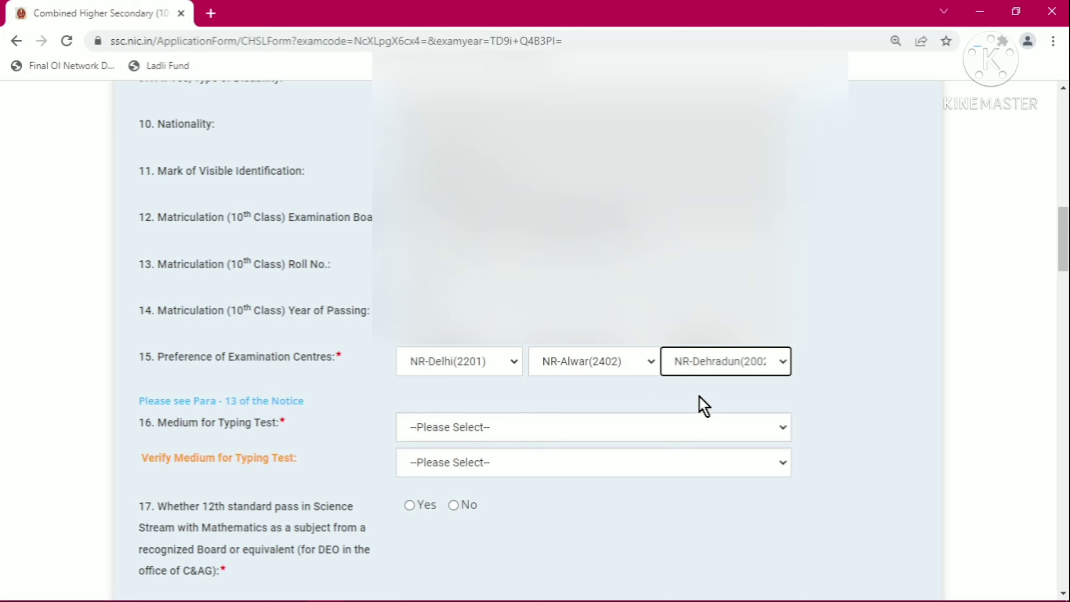
pyautogui.click(662, 388)
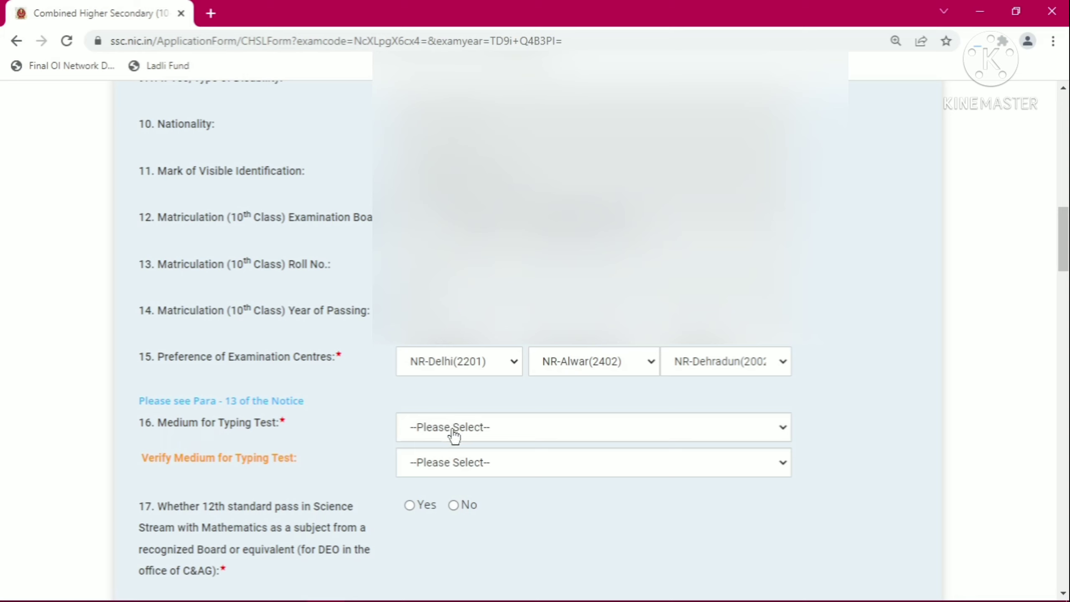
# Choose English as the medium for the typing test and verify it with the same choice
pyautogui.click(531, 438)
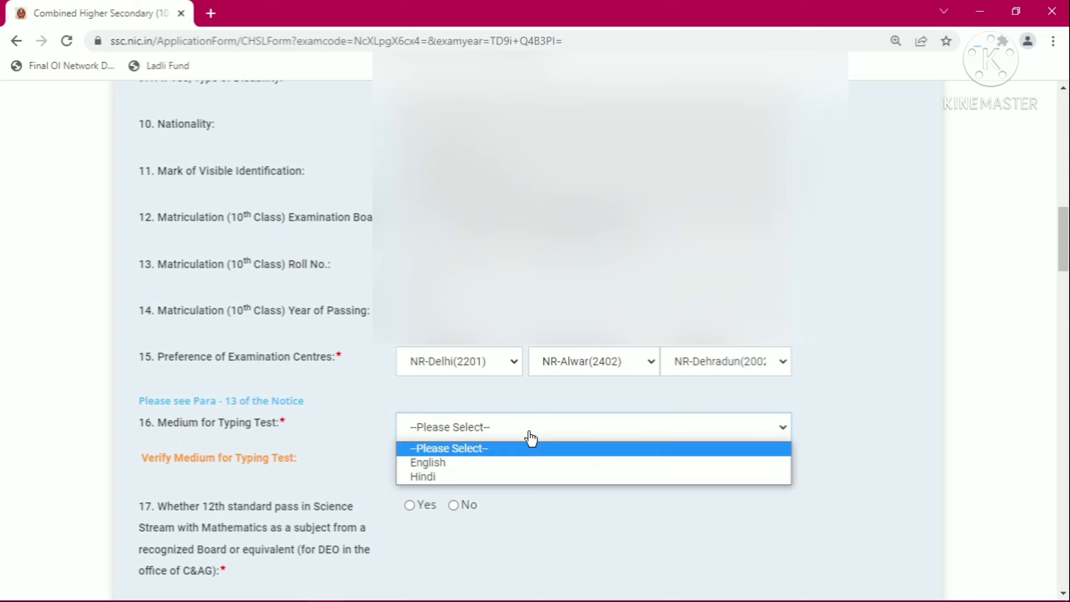
pyautogui.click(468, 464)
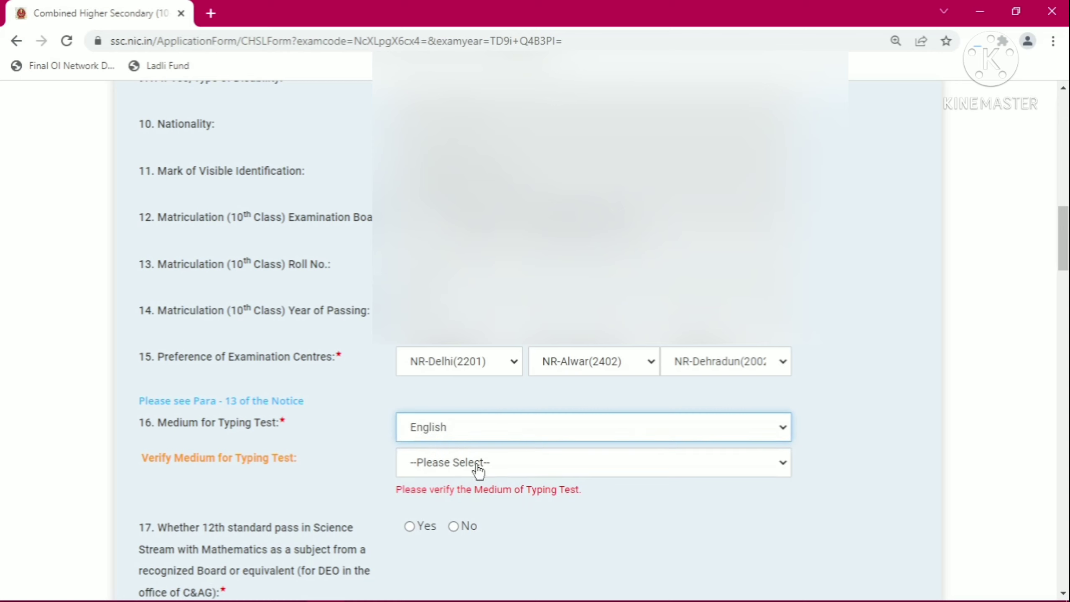
pyautogui.click(534, 468)
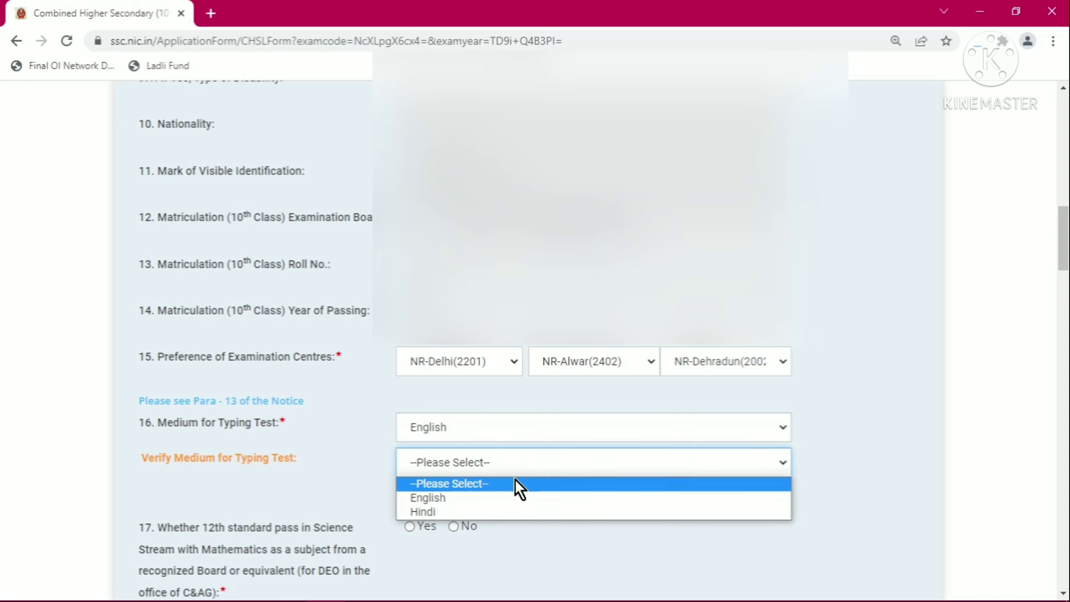
pyautogui.click(491, 494)
# Answer No to the 12th standard Science with Mathematics question and No to the Ex-Servicemen question
pyautogui.scroll(-4, 379, 455)
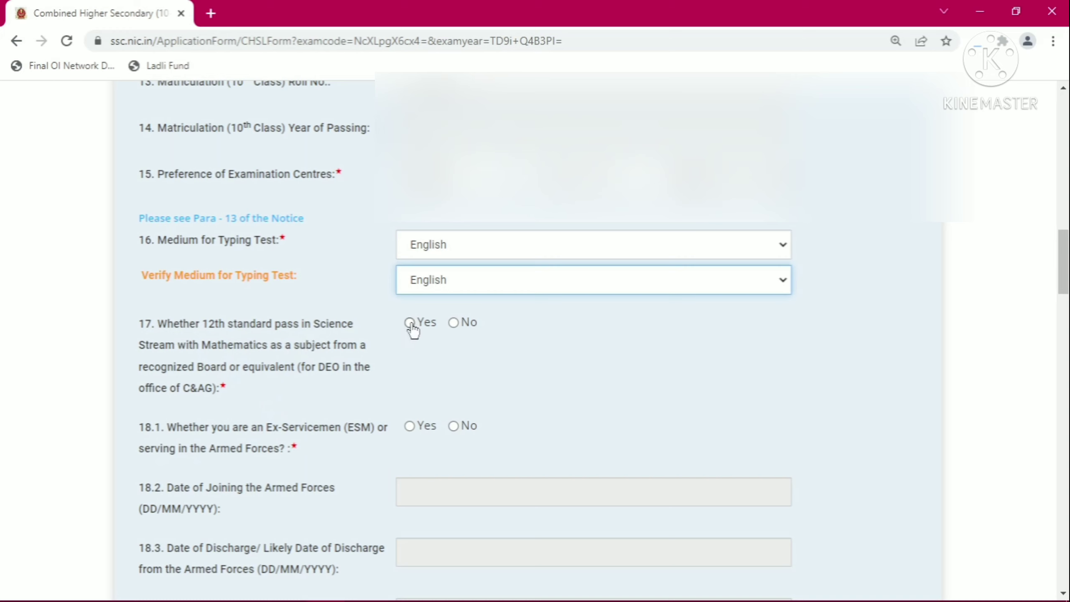
pyautogui.click(453, 324)
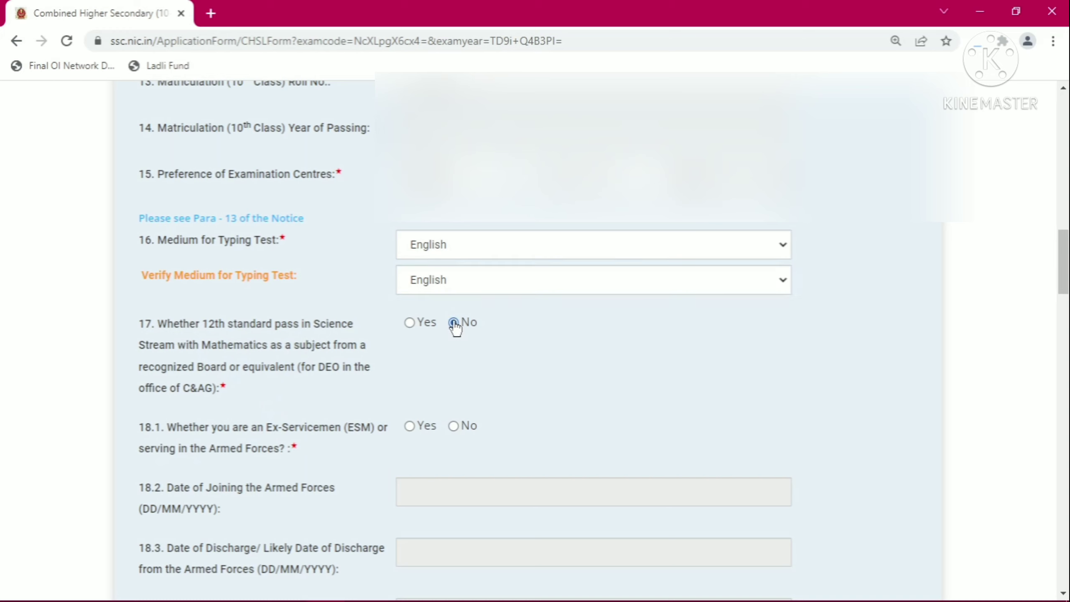
pyautogui.click(410, 426)
pyautogui.click(452, 425)
# Answer No to the question about seeking age relaxation (20.1)
pyautogui.scroll(-3, 546, 411)
pyautogui.scroll(-8, 546, 412)
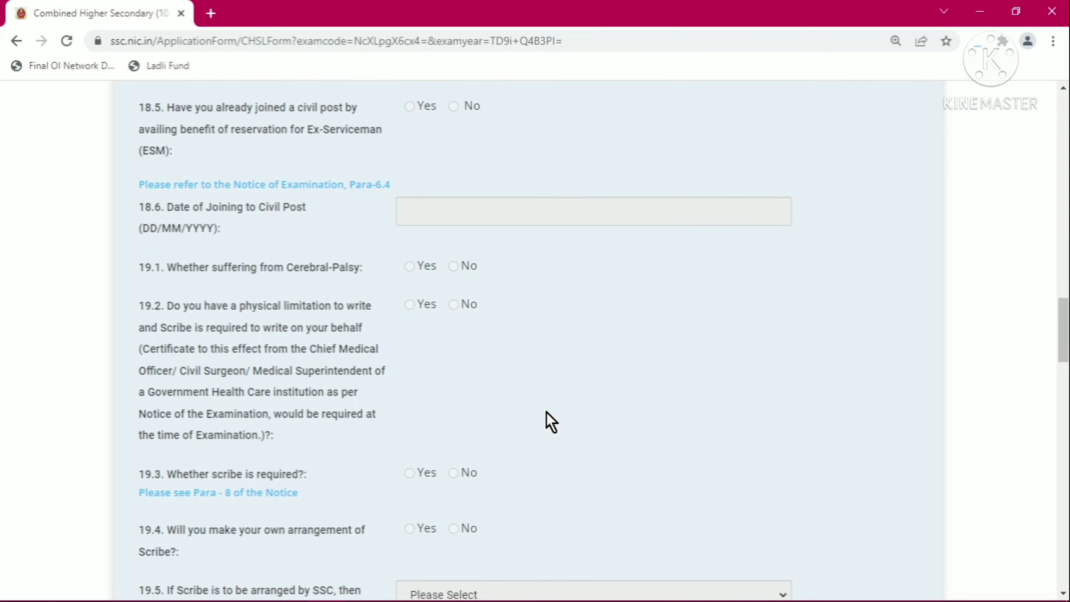
pyautogui.scroll(-4, 546, 412)
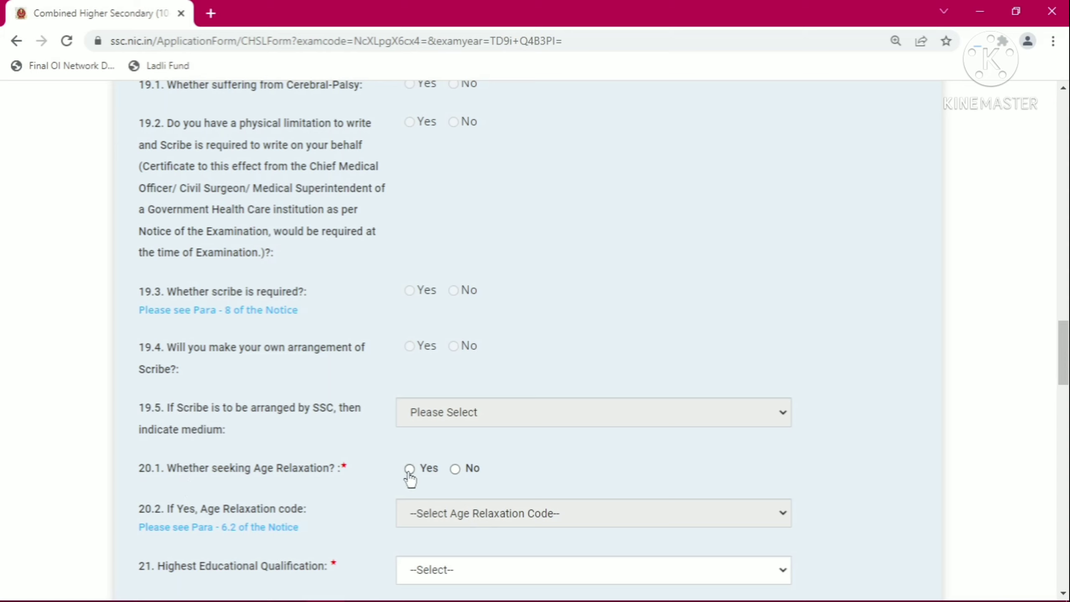
pyautogui.click(455, 470)
# Set the highest educational qualification to Intermediate/ Higher Secondary/ 10+2(2) and acknowledge the site's notice
pyautogui.scroll(-4, 567, 451)
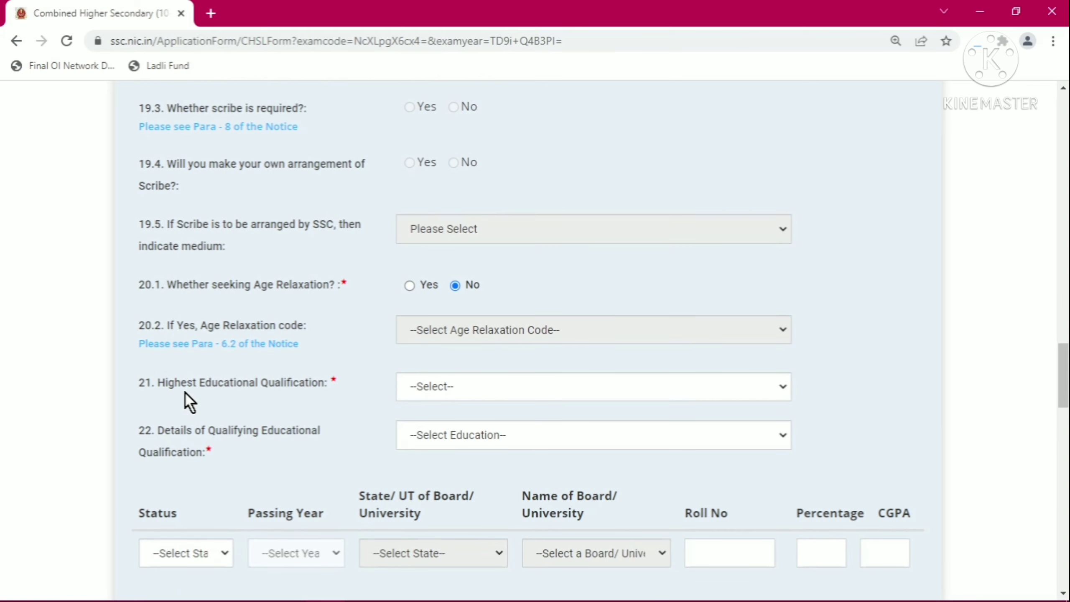
pyautogui.click(482, 390)
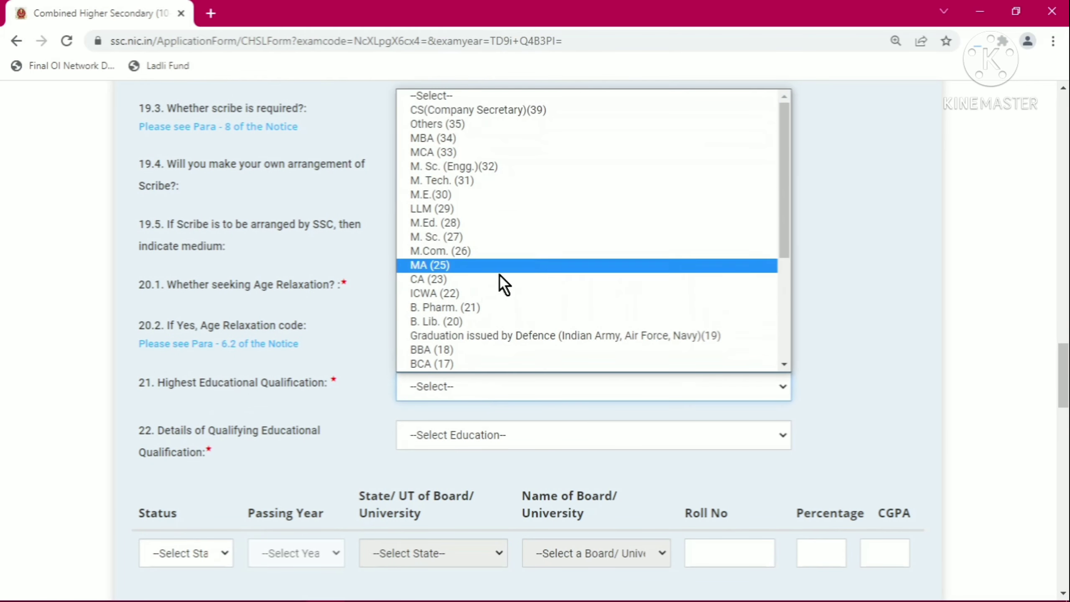
pyautogui.scroll(-4, 497, 291)
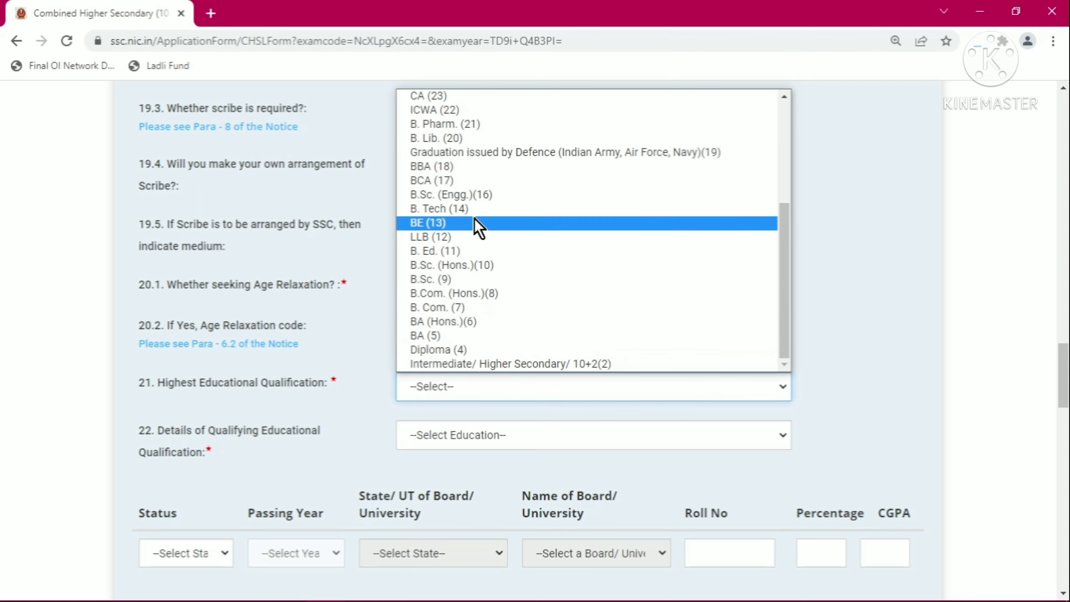
pyautogui.scroll(5, 484, 249)
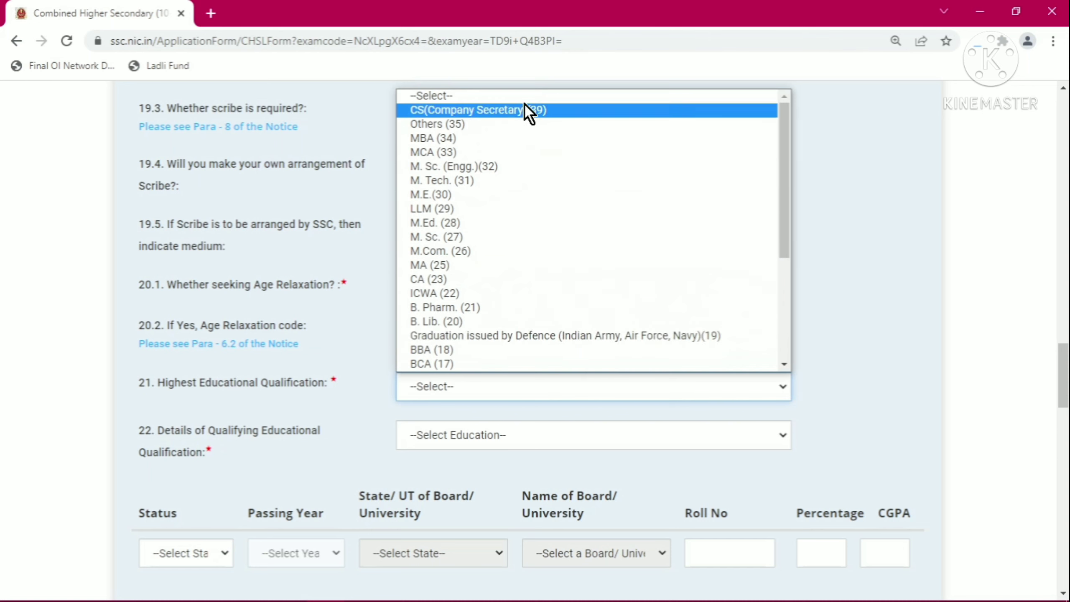
pyautogui.scroll(-5, 494, 296)
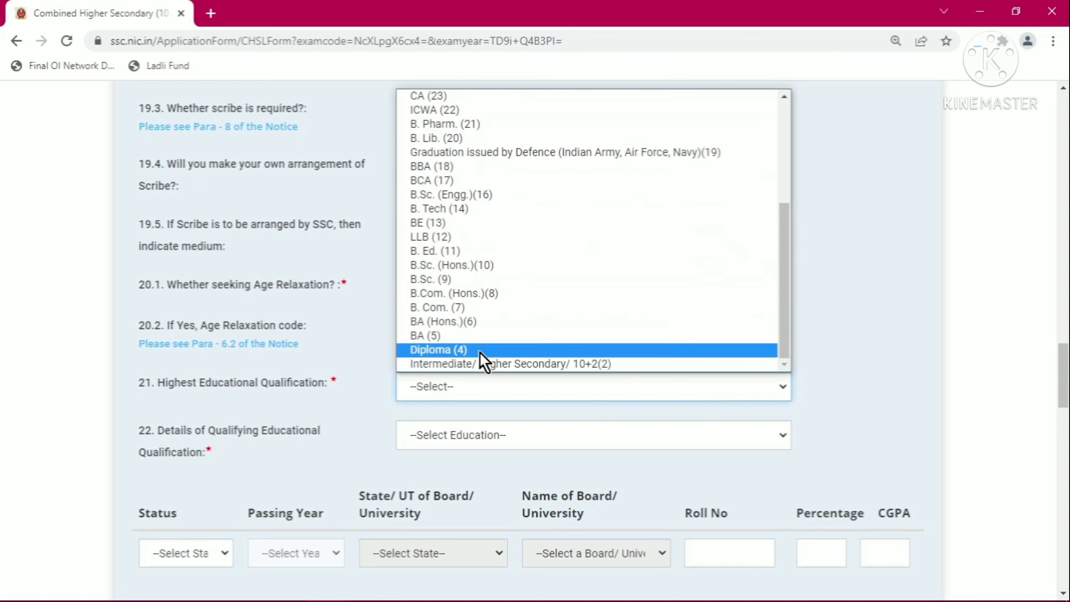
pyautogui.click(507, 364)
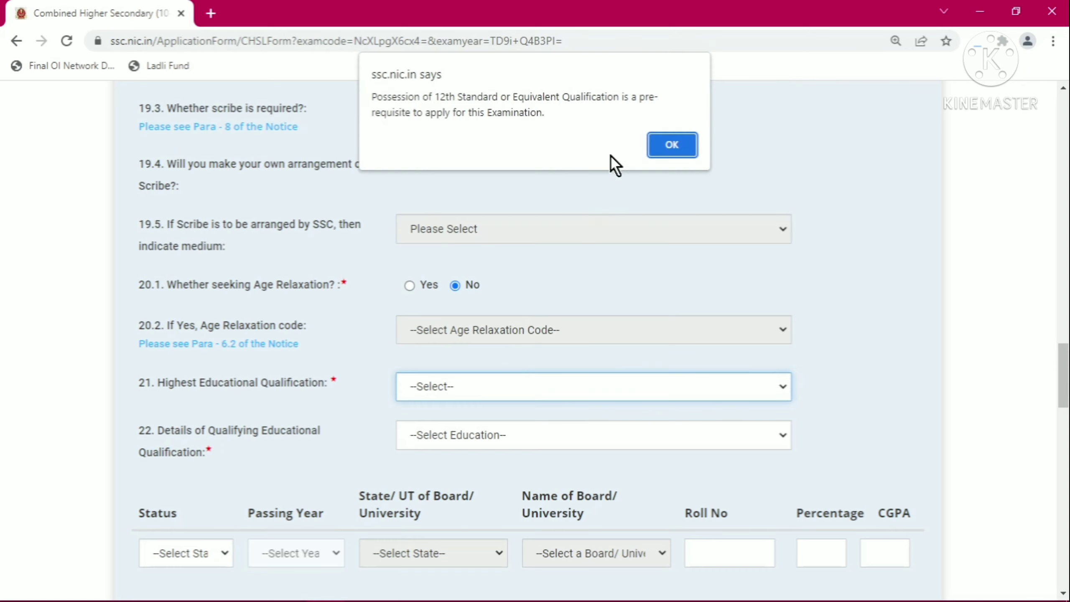
pyautogui.click(672, 145)
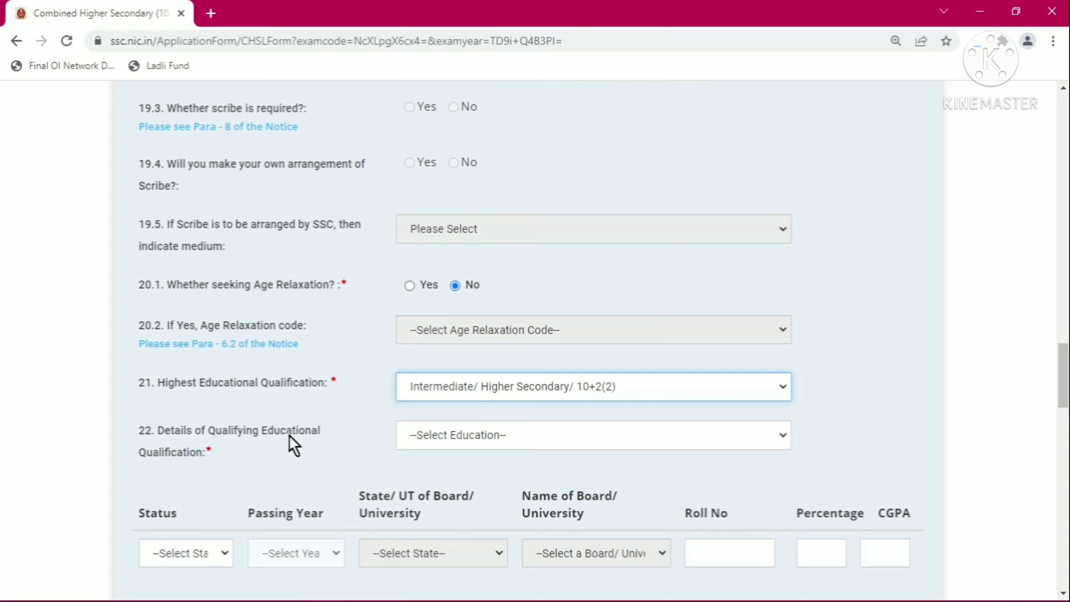
# Set the qualifying education to 12th Standard with status Passed and passing year 2019
pyautogui.click(489, 439)
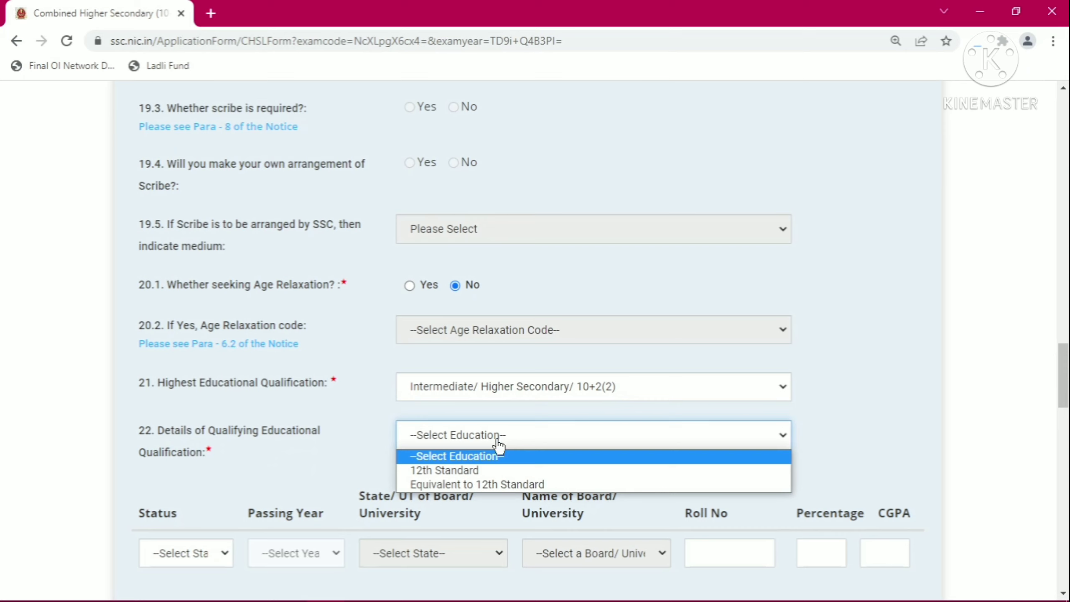
pyautogui.click(495, 469)
pyautogui.scroll(-4, 334, 473)
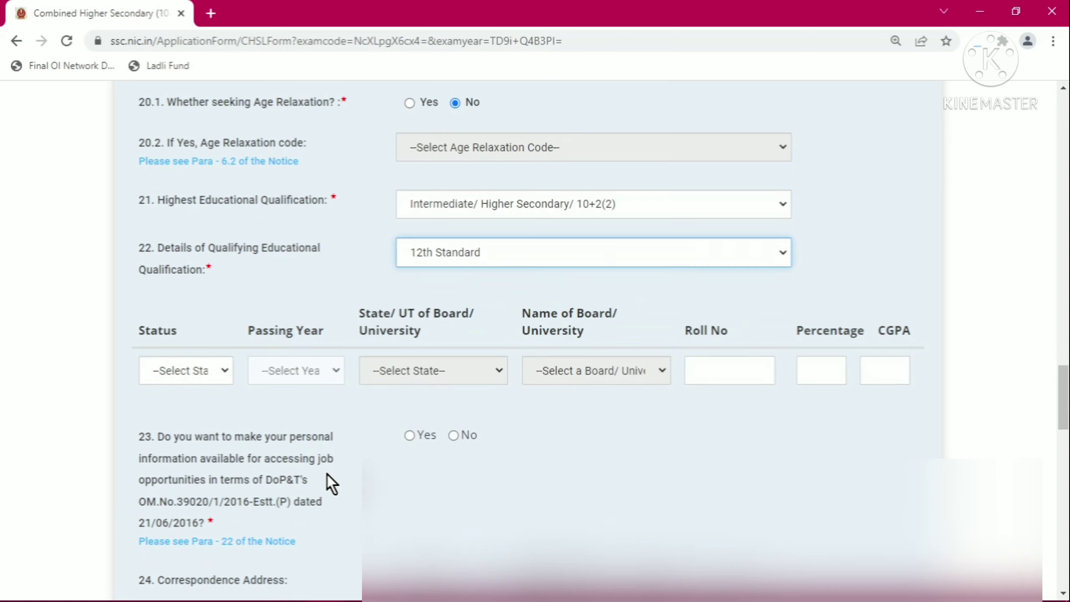
pyautogui.click(220, 378)
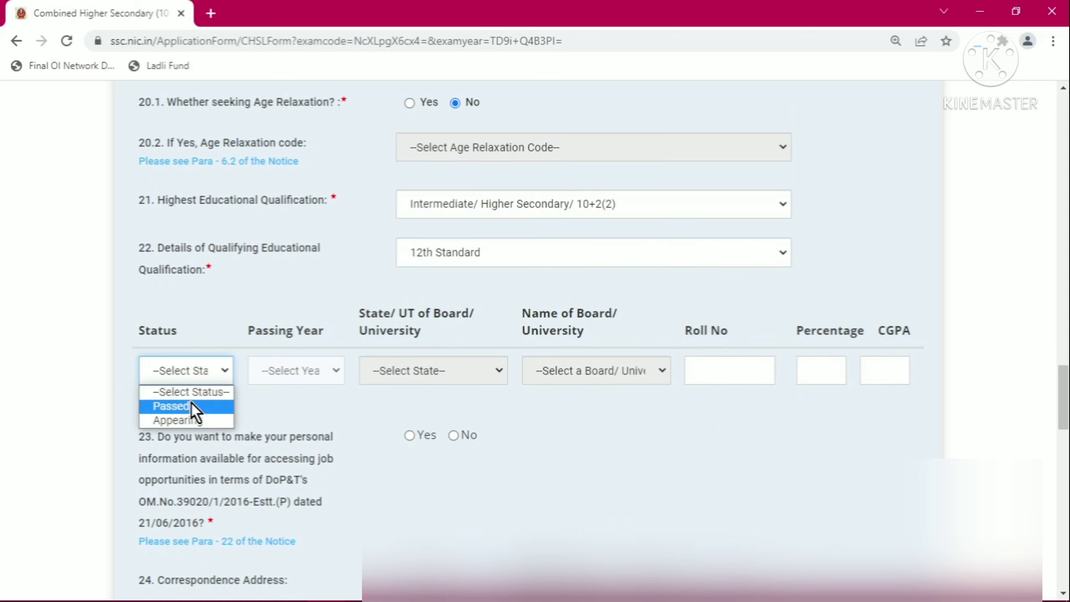
pyautogui.click(215, 406)
pyautogui.moveTo(252, 331); pyautogui.dragTo(321, 331)
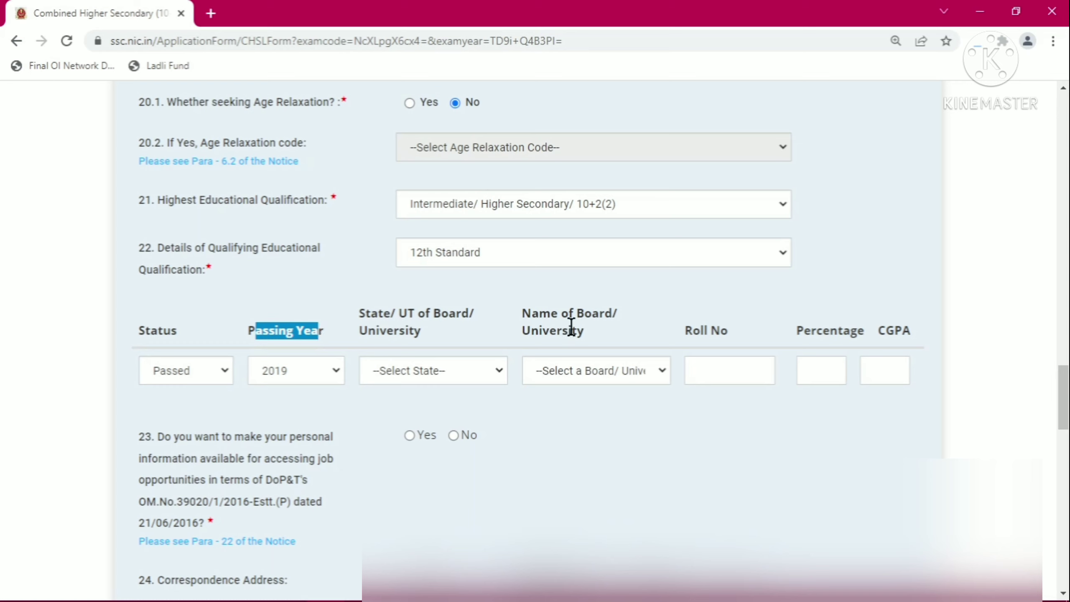
pyautogui.click(314, 377)
pyautogui.click(326, 371)
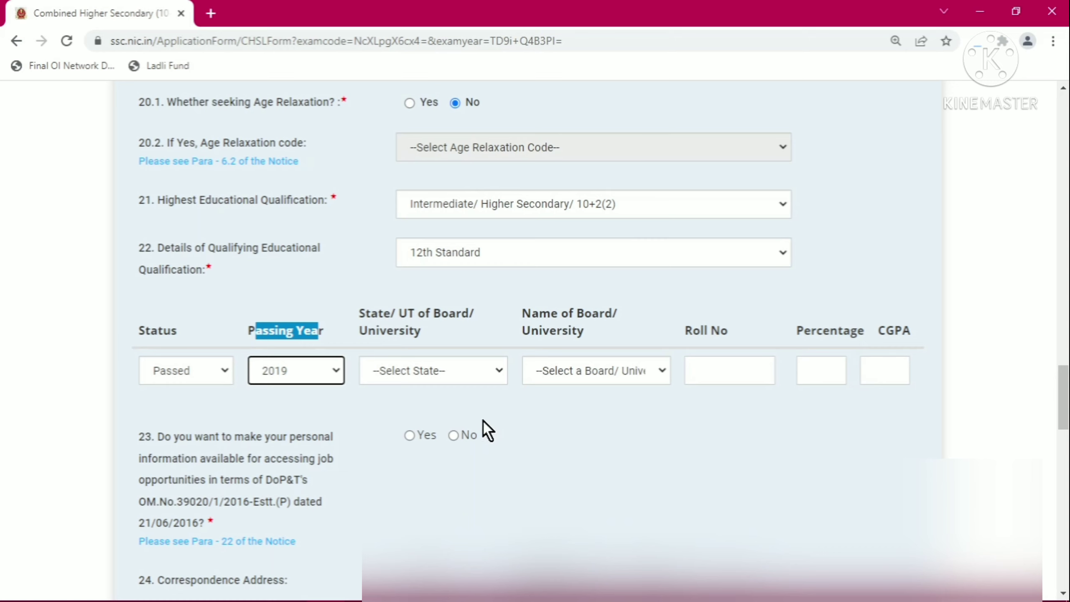
# Answer Yes to question 23 about making personal information available for accessing job opportunities
pyautogui.scroll(-3, 482, 421)
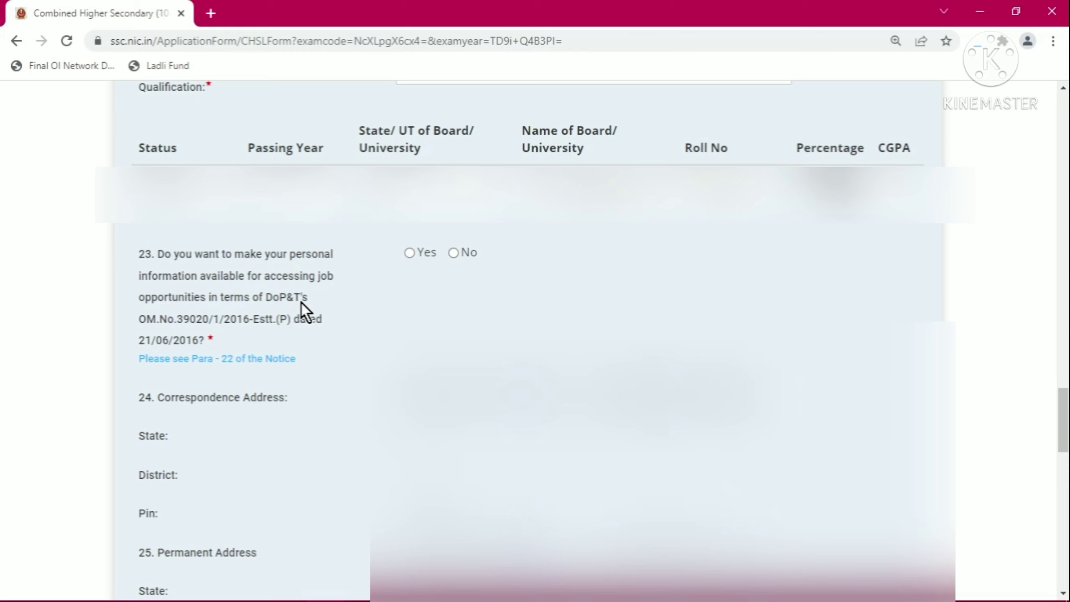
pyautogui.click(410, 253)
# Upload mini_photo.jpg as the photograph and add the signature image in the Photograph And Signature section
pyautogui.scroll(-4, 309, 229)
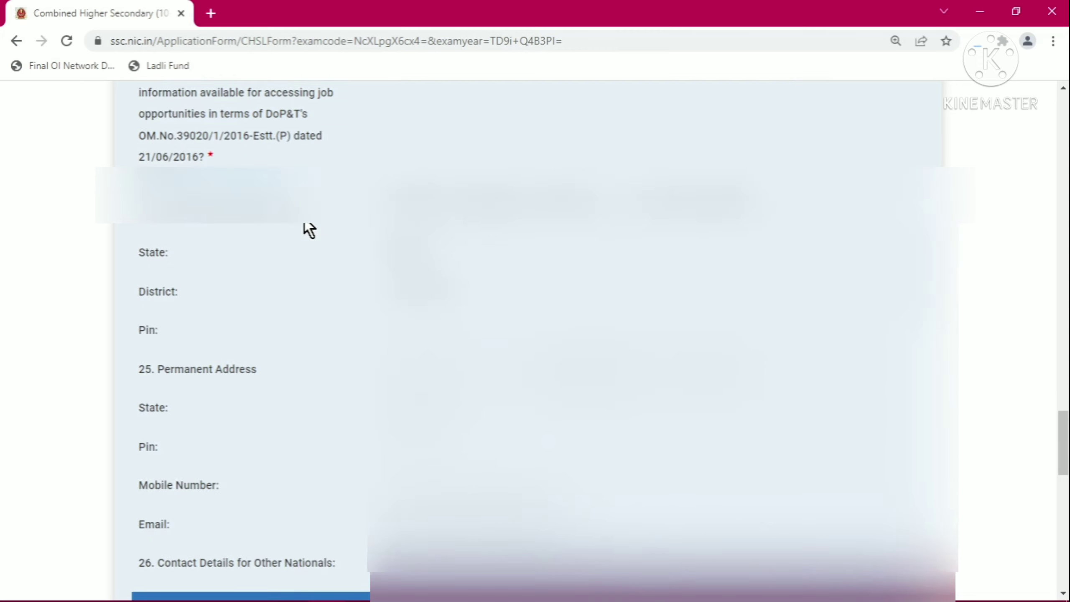
pyautogui.scroll(-4, 296, 251)
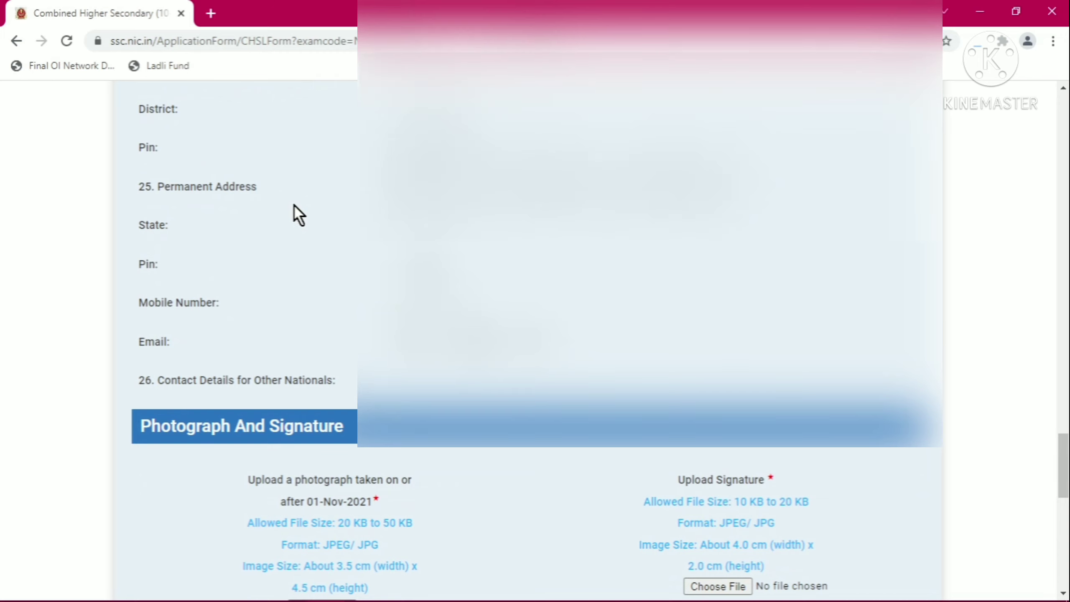
pyautogui.scroll(-4, 232, 279)
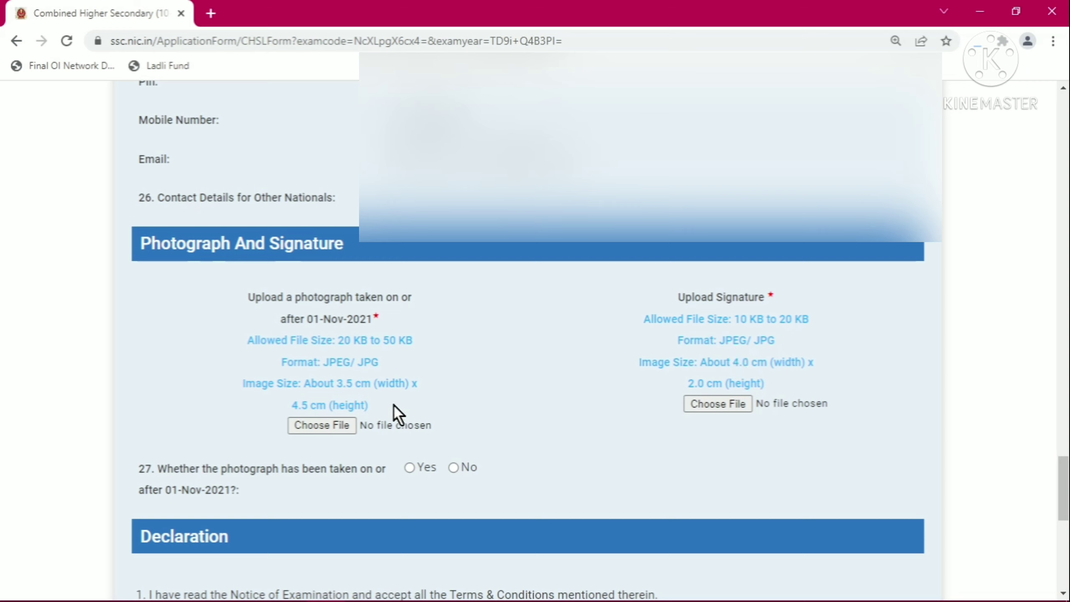
pyautogui.click(324, 426)
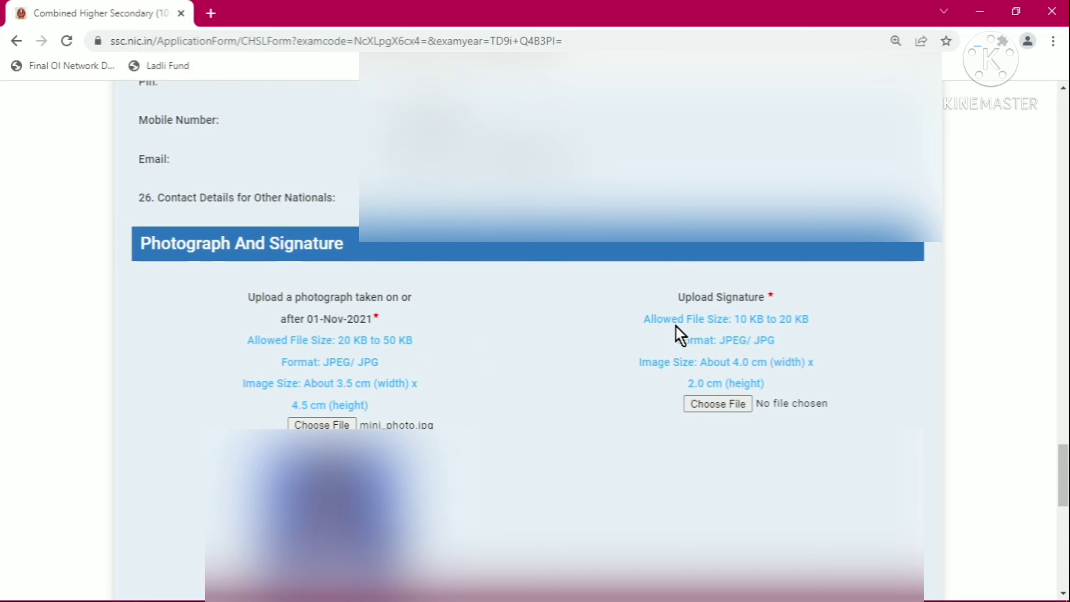
pyautogui.click(709, 402)
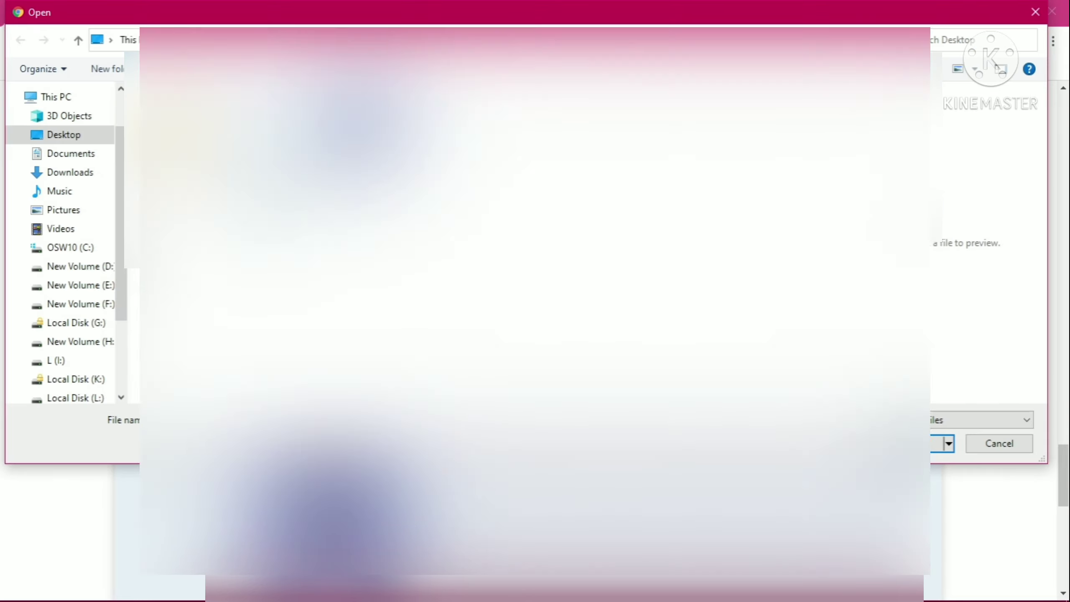
pyautogui.press('Escape')
# Answer Yes to question 27 on whether the photograph was taken on or after 01-Nov-2021
pyautogui.scroll(-5, 535, 316)
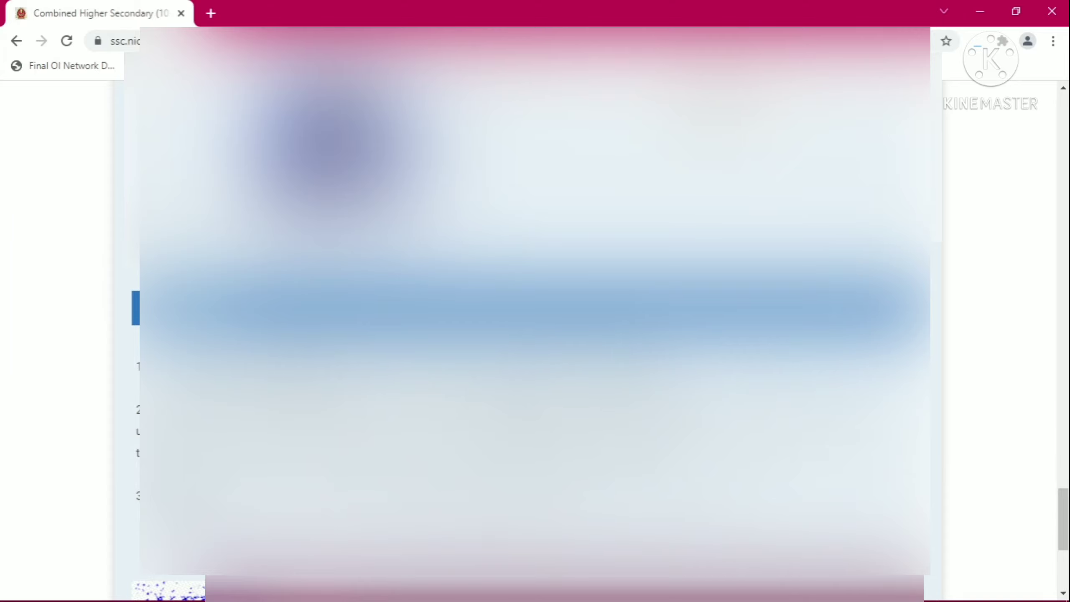
pyautogui.scroll(-5, 535, 316)
pyautogui.scroll(5, 535, 316)
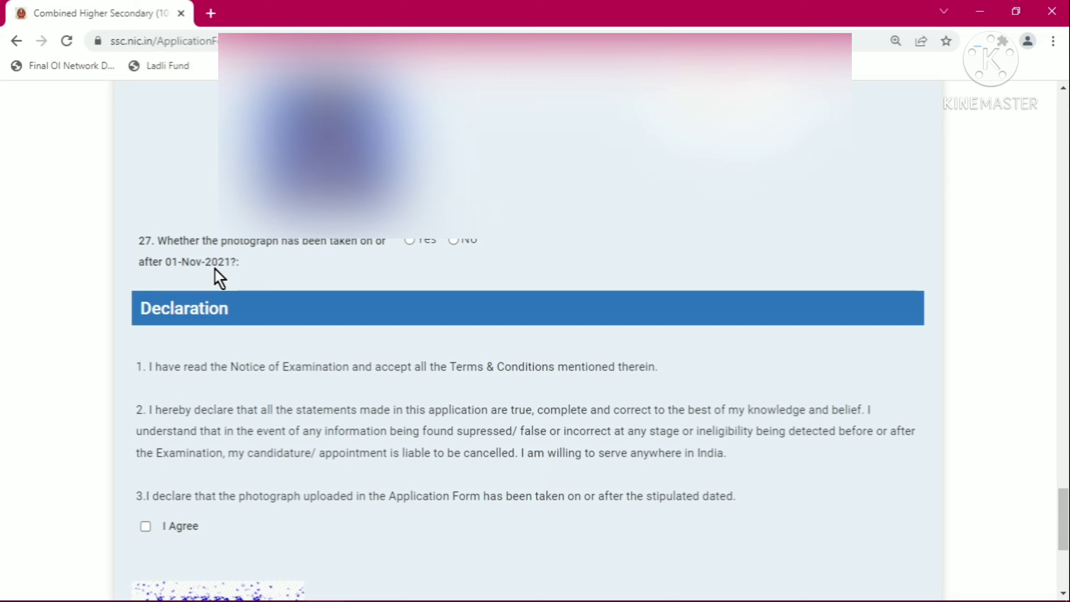
pyautogui.click(409, 241)
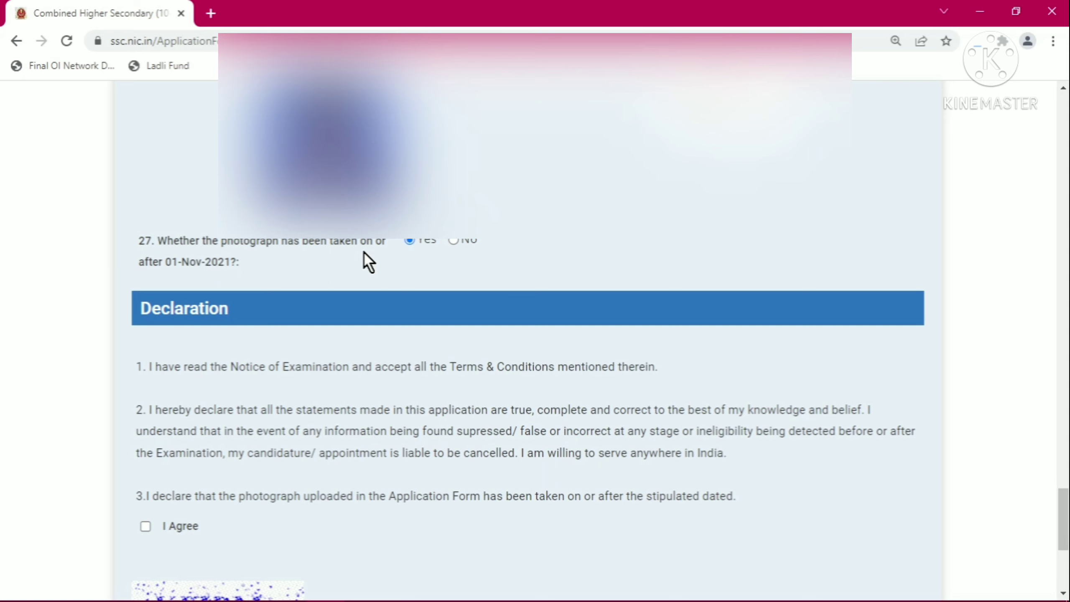
# Agree to the statements in the Declaration section of the application form
pyautogui.scroll(-3, 364, 351)
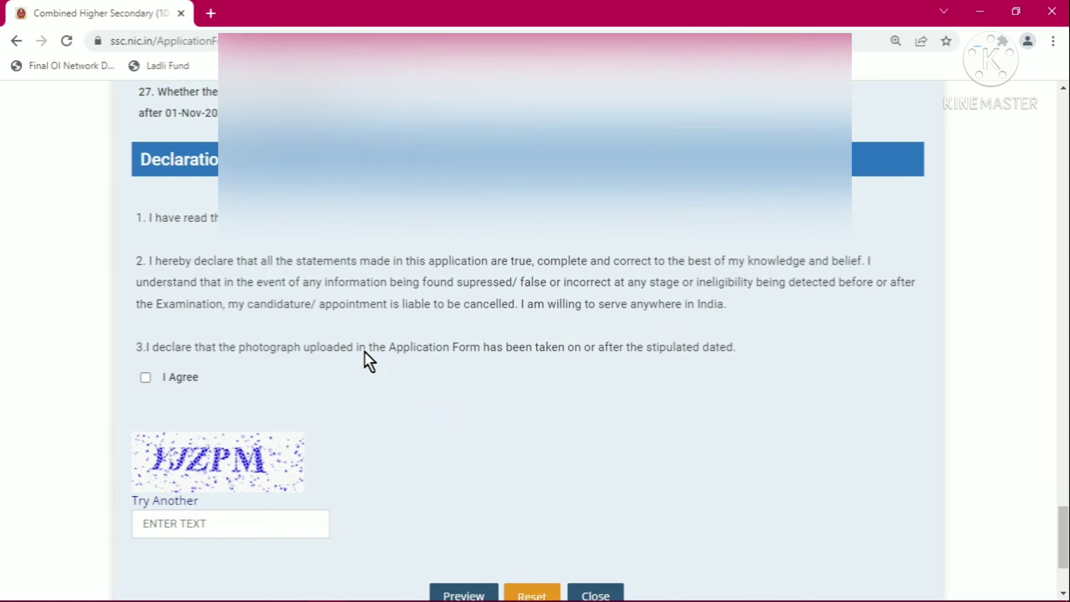
pyautogui.scroll(-1, 365, 350)
pyautogui.click(146, 344)
# Enter the captcha text below the declaration and open the preview of the completed application
pyautogui.click(192, 489)
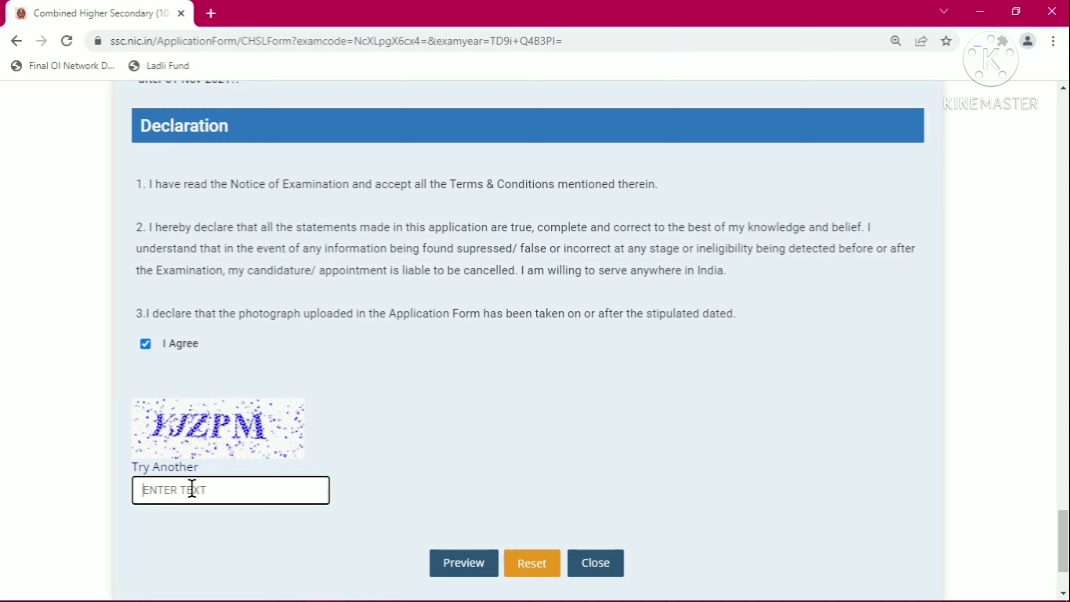
pyautogui.write('YJZPM')
pyautogui.click(479, 564)
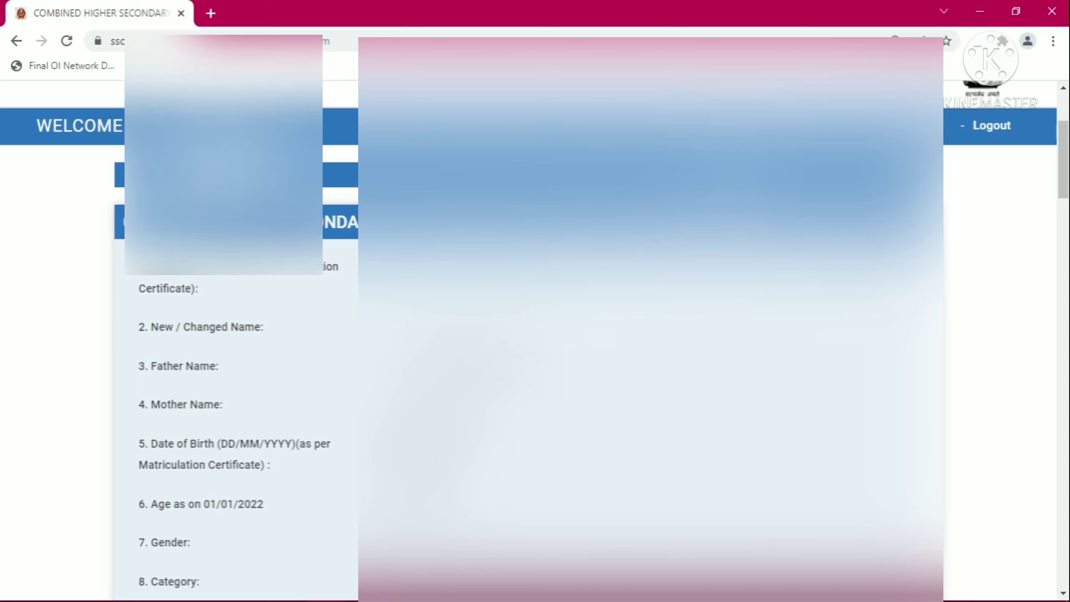
# Review the previewed application down to its end, submit it and open the form's print version
pyautogui.scroll(-4, 535, 337)
pyautogui.scroll(-4, 535, 337)
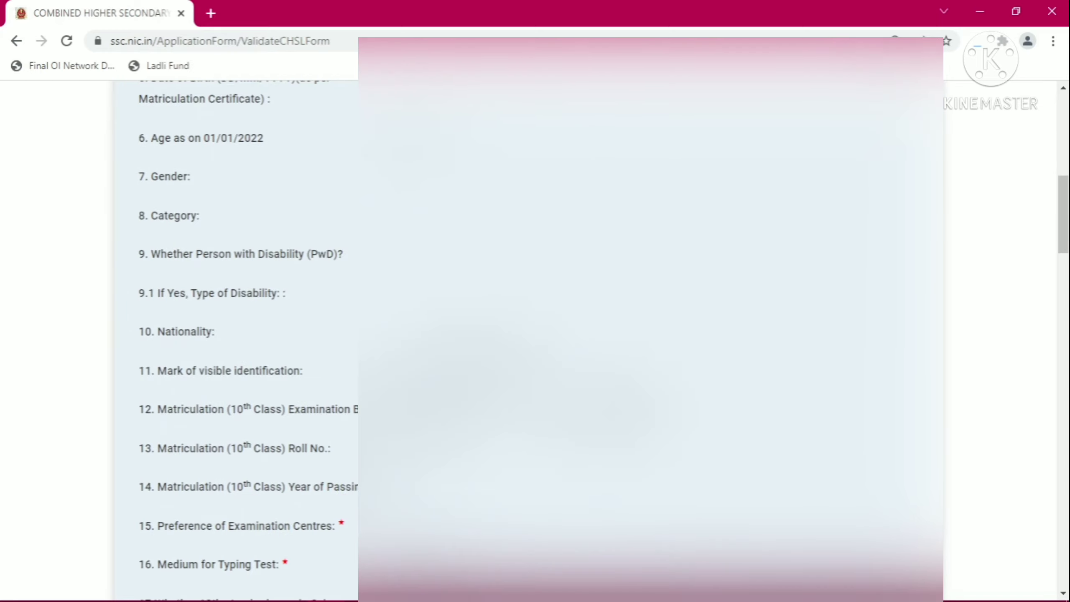
pyautogui.scroll(-4, 535, 337)
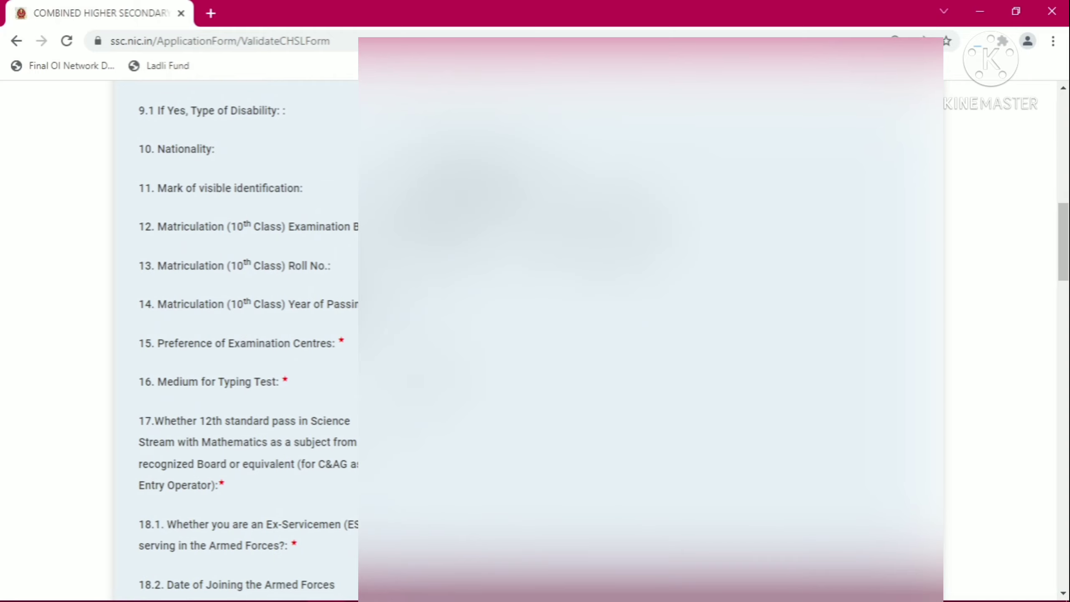
pyautogui.scroll(-8, 535, 337)
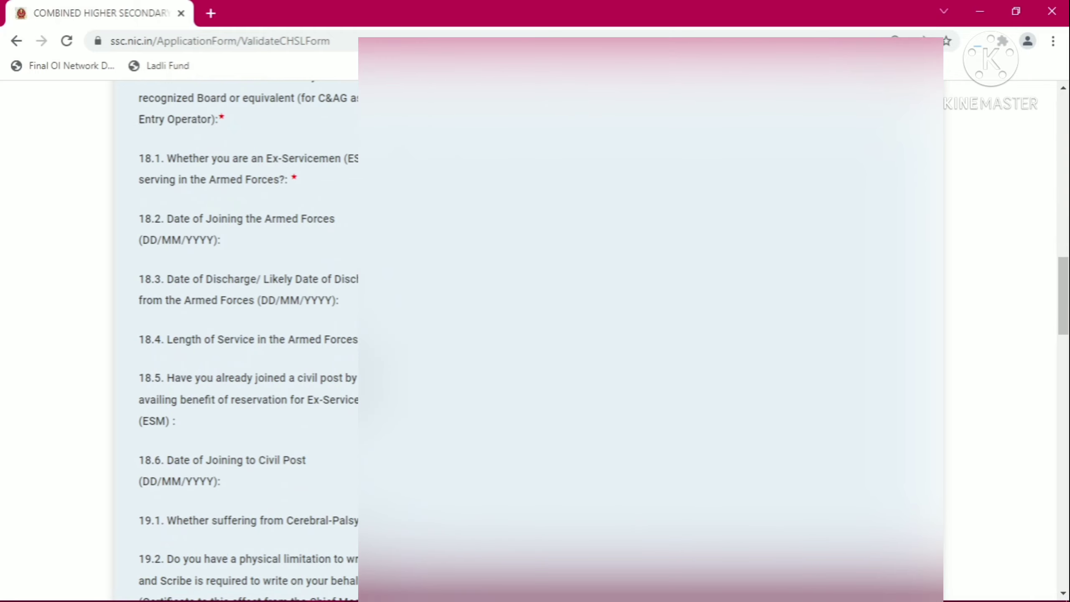
pyautogui.scroll(-15, 533, 437)
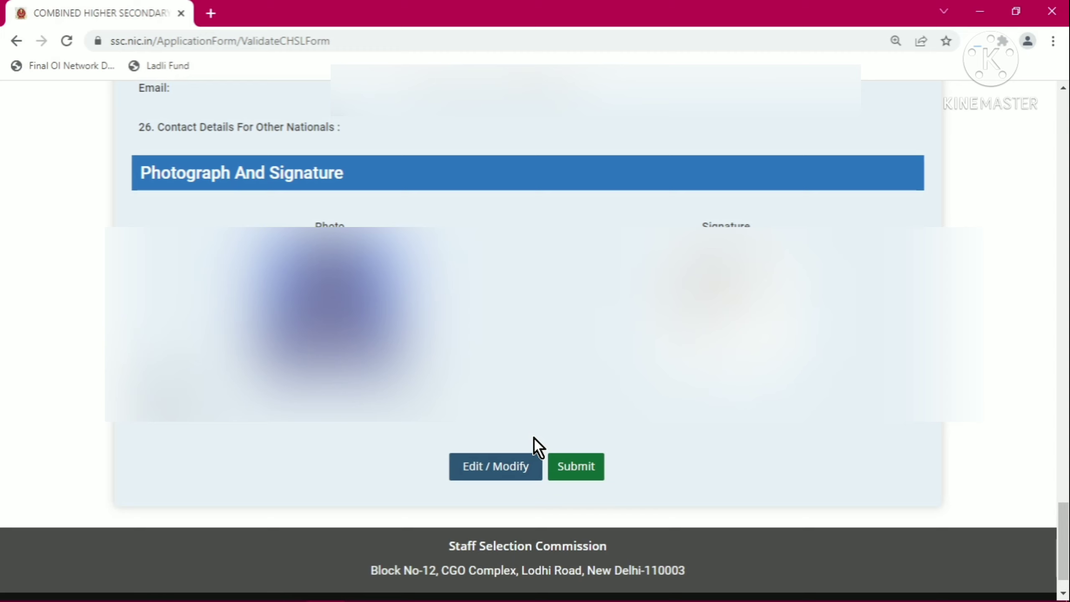
pyautogui.click(574, 469)
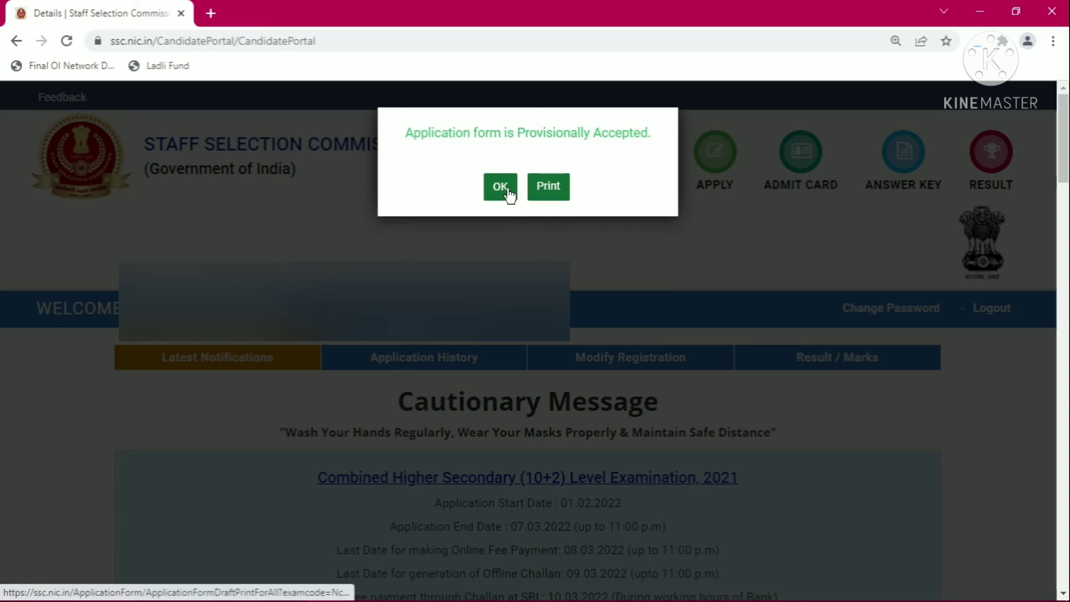
pyautogui.click(547, 191)
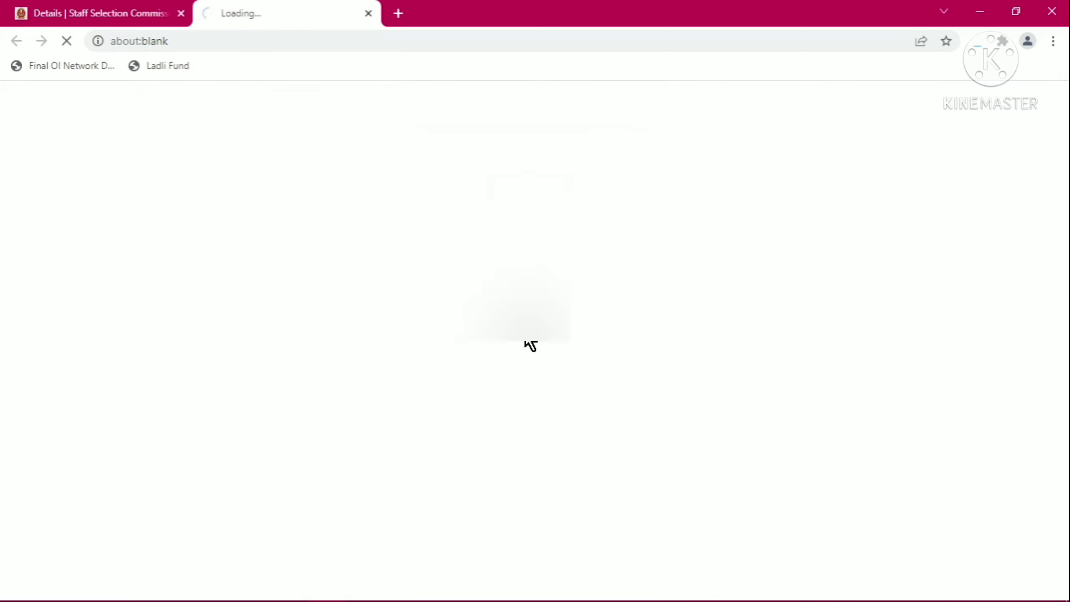